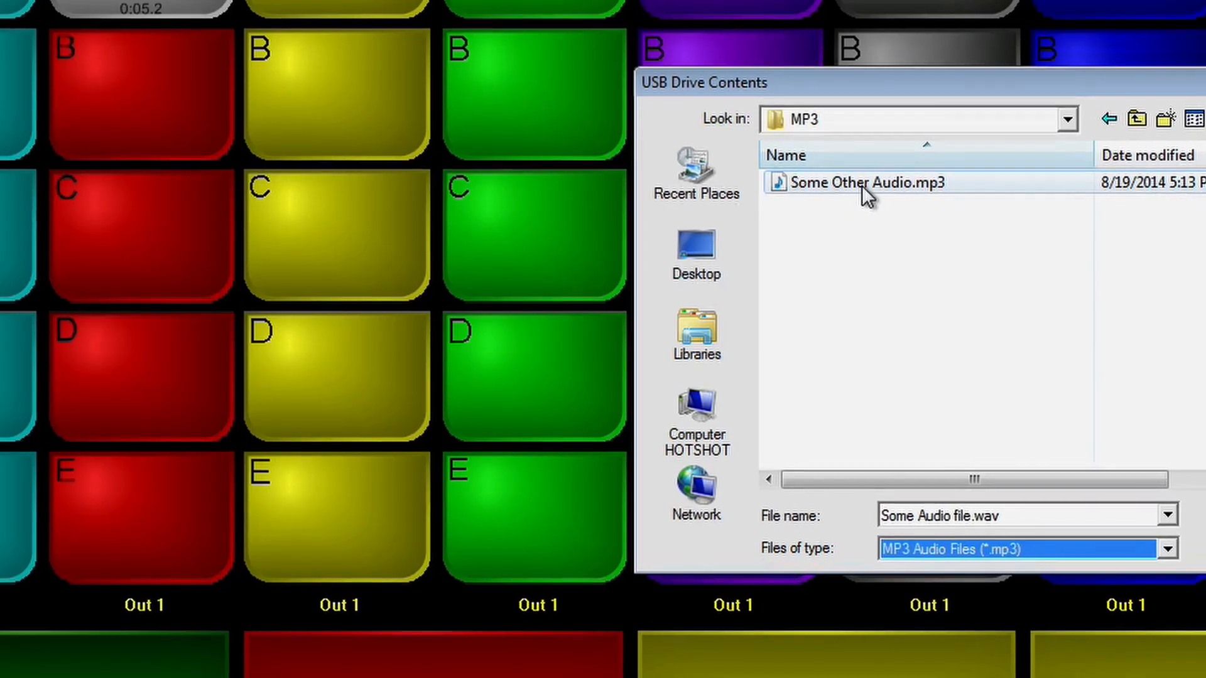
# Step: Load Some Other Audio.mp3 from the USB drive onto button B of column 2 and play it briefly
pyautogui.moveTo(137, 103); pyautogui.dragTo(136, 104)
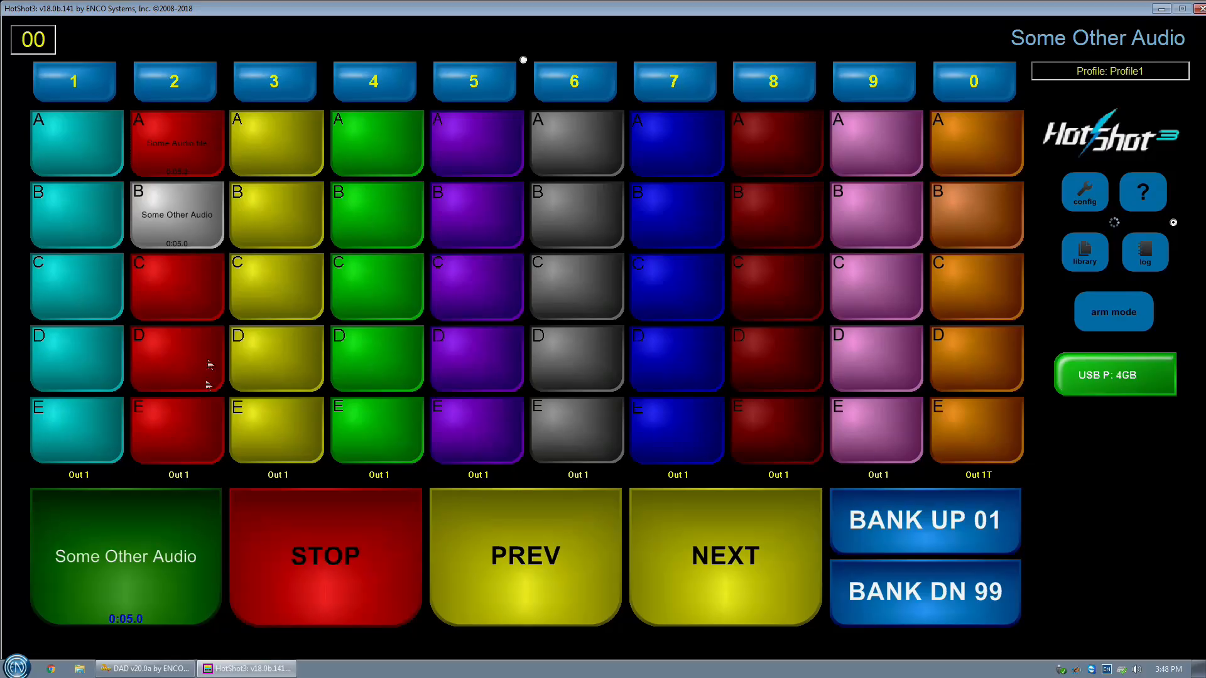
pyautogui.click(144, 563)
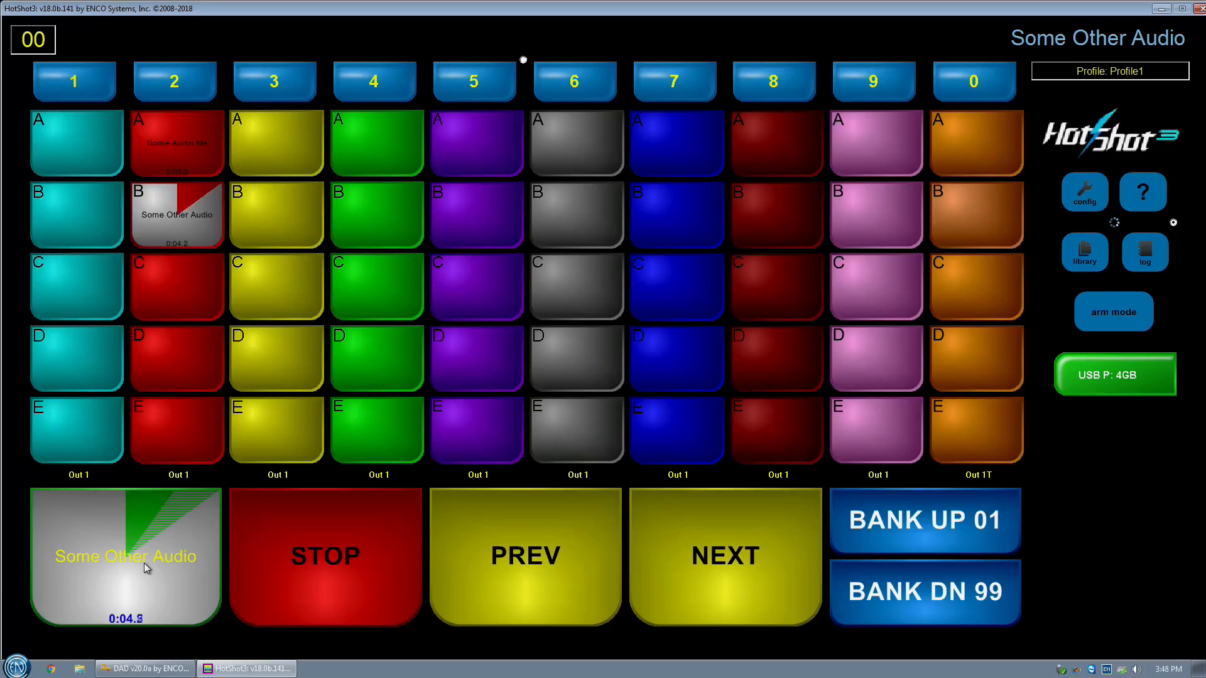
pyautogui.click(338, 555)
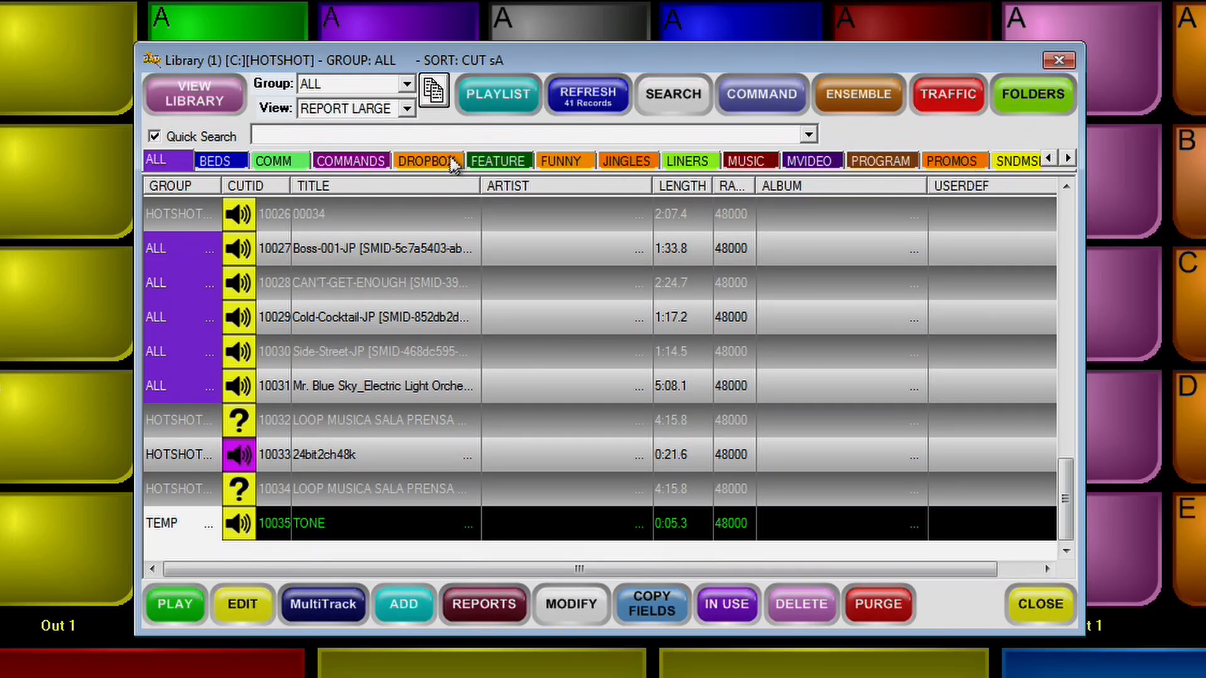
# Step: Browse the library by group, filtering it to SONGS, COMMANDS, COMM and ALL
pyautogui.click(407, 85)
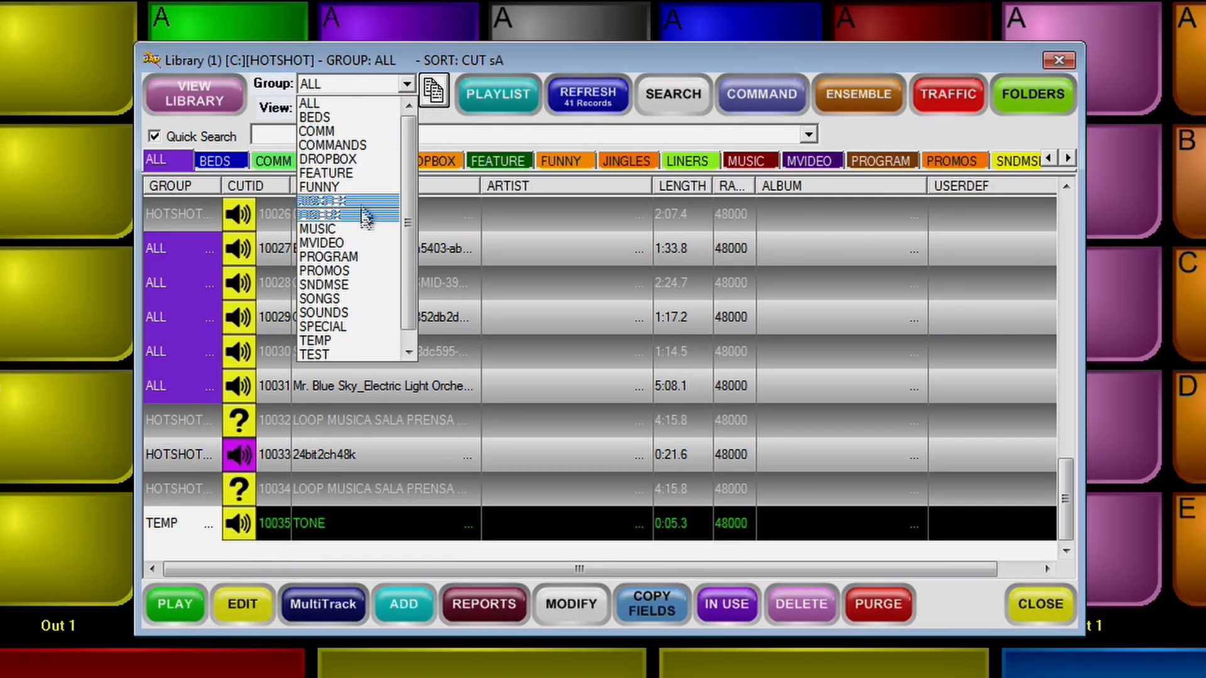
pyautogui.click(330, 298)
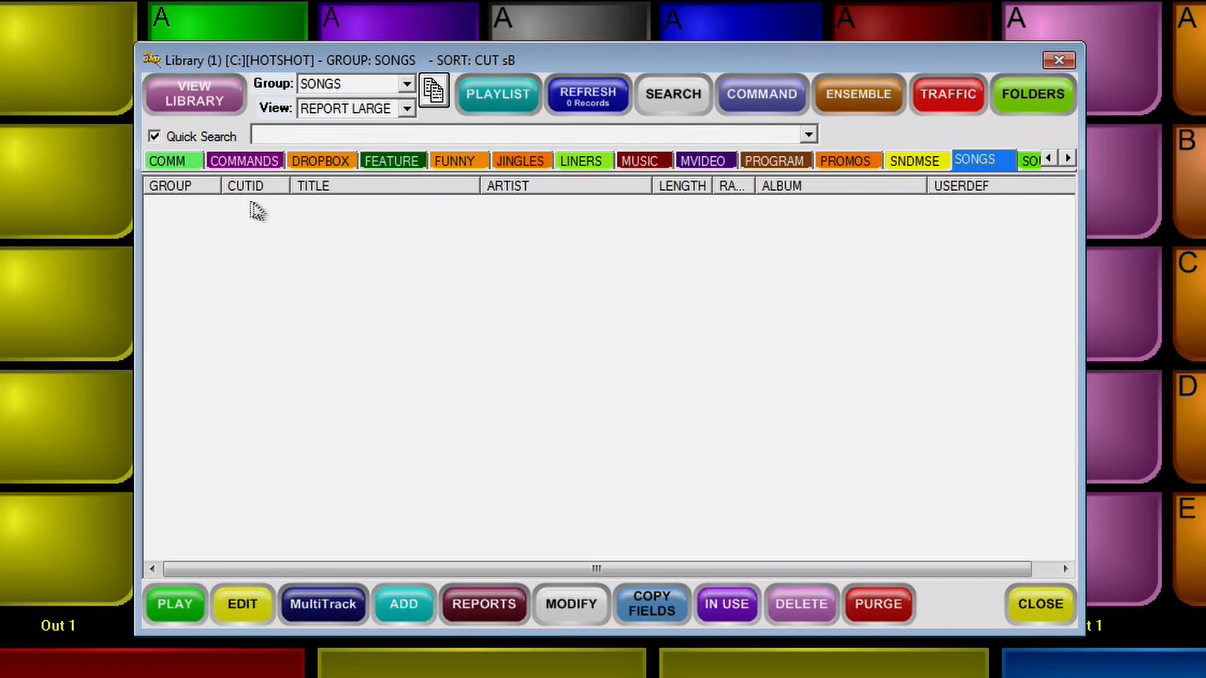
pyautogui.click(242, 162)
pyautogui.click(182, 165)
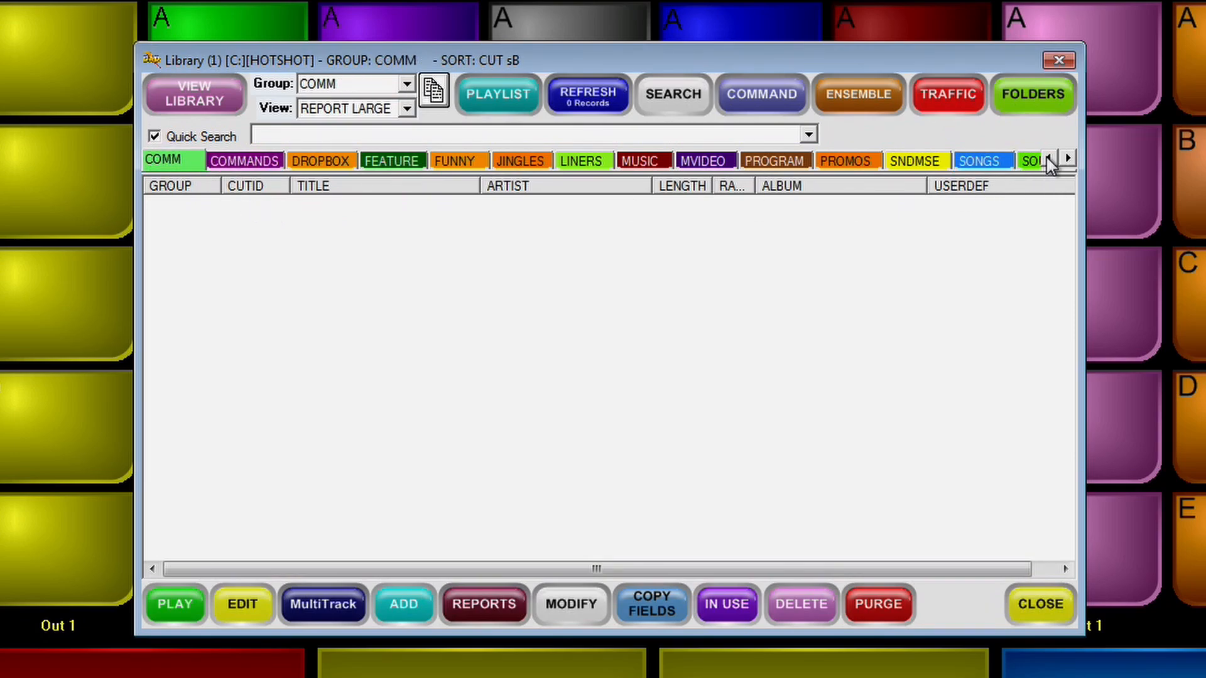
pyautogui.doubleClick(1047, 159)
pyautogui.click(166, 164)
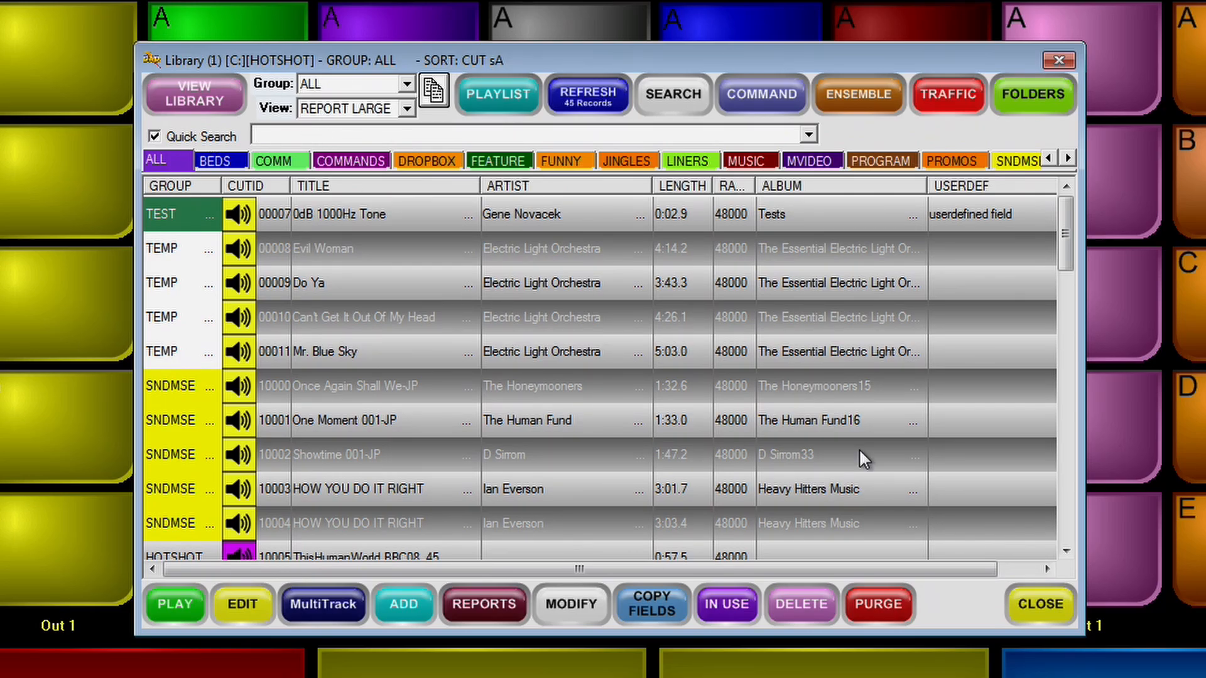
pyautogui.click(269, 159)
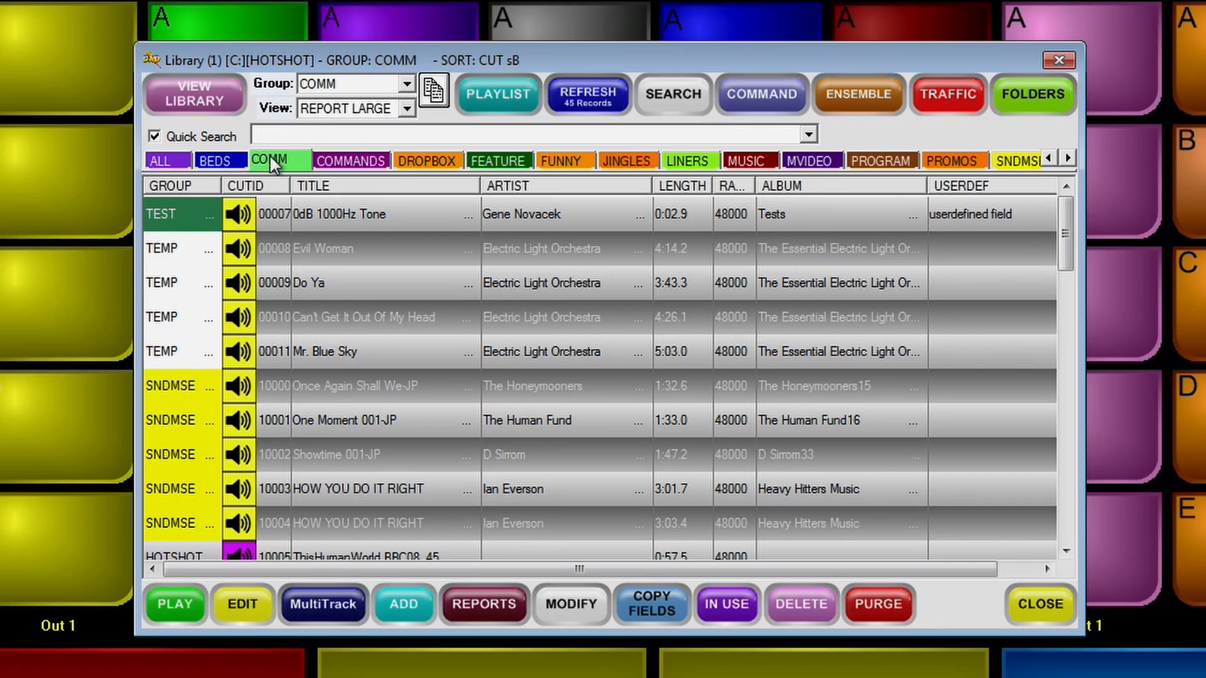
# Step: Search the library for "sky" and assign the Mr. Blue Sky cut from the TEMP group to button D of column 2
pyautogui.press('Return')
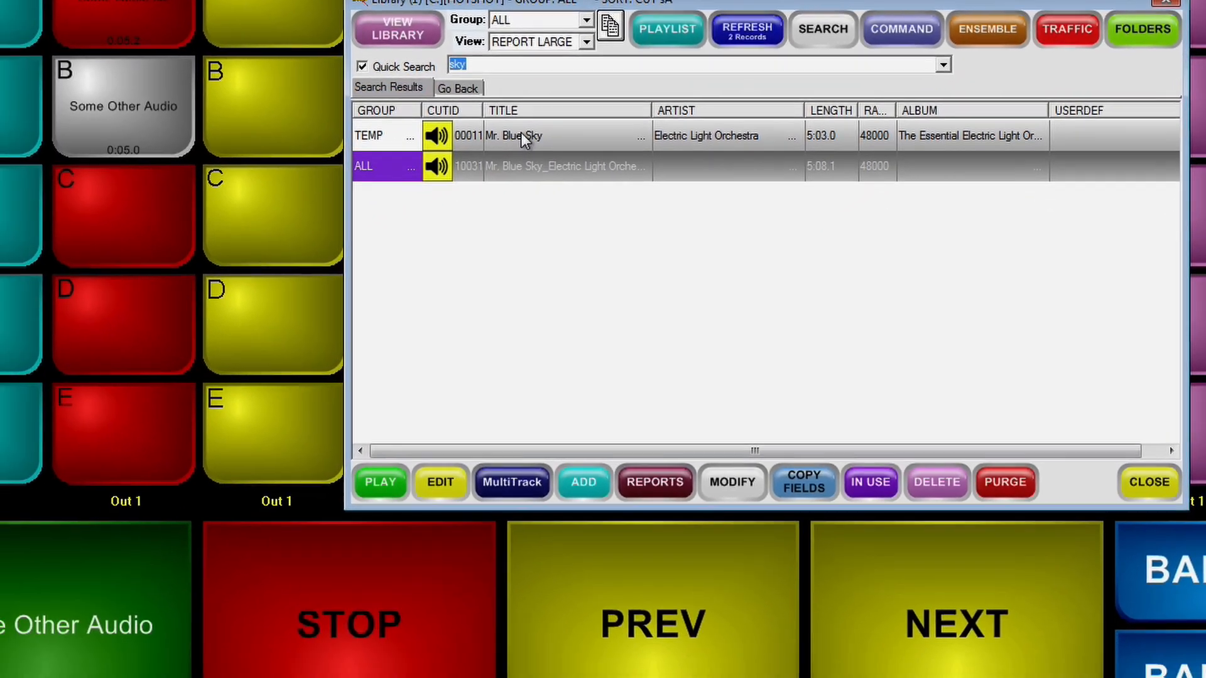
pyautogui.moveTo(521, 134); pyautogui.dragTo(114, 314)
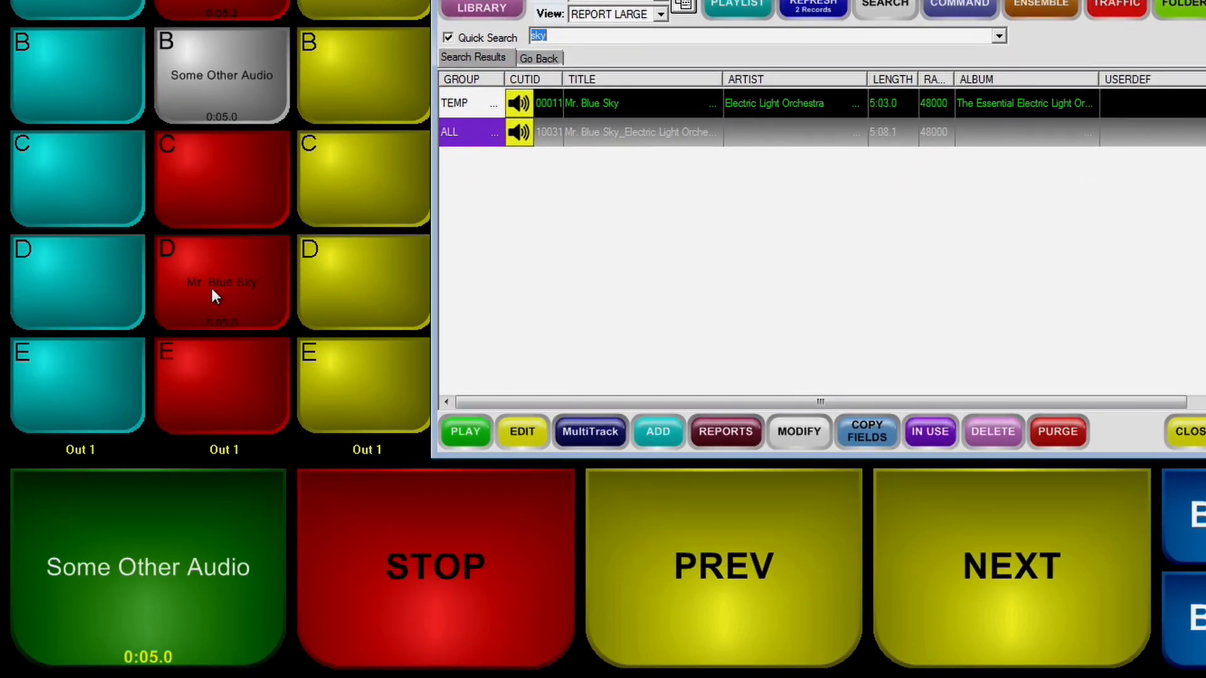
pyautogui.click(212, 296)
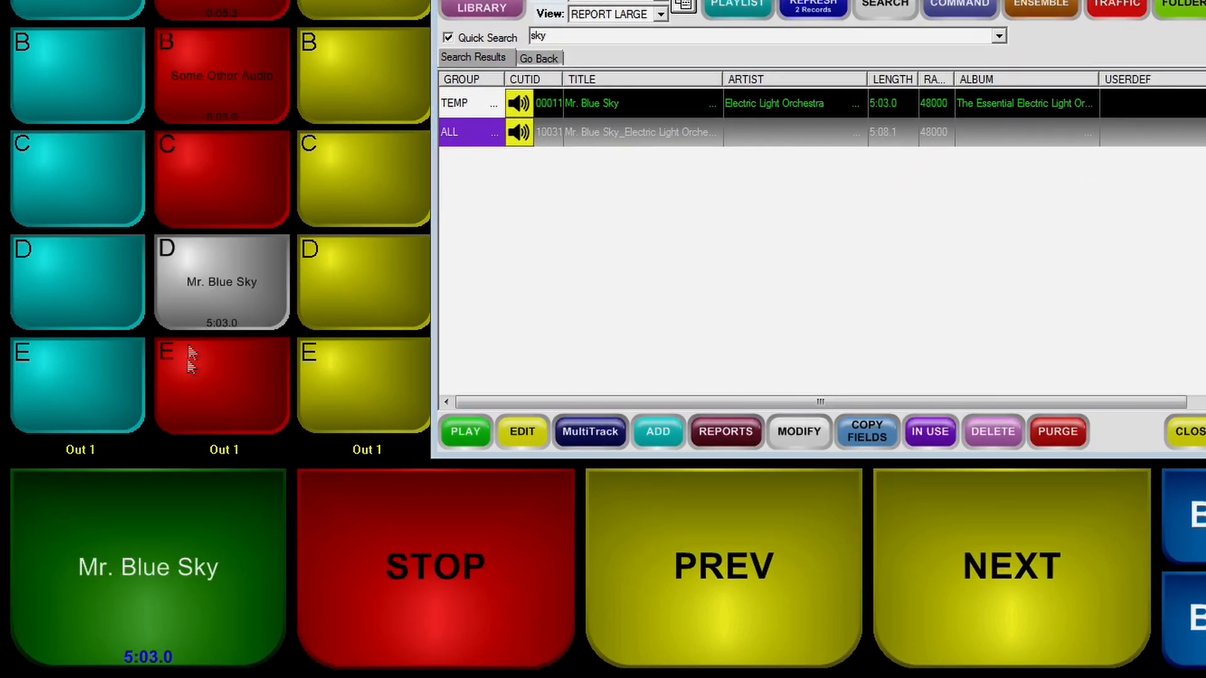
# Step: Start Mr. Blue Sky playing from its button and briefly preview the cut in the library as well
pyautogui.click(154, 583)
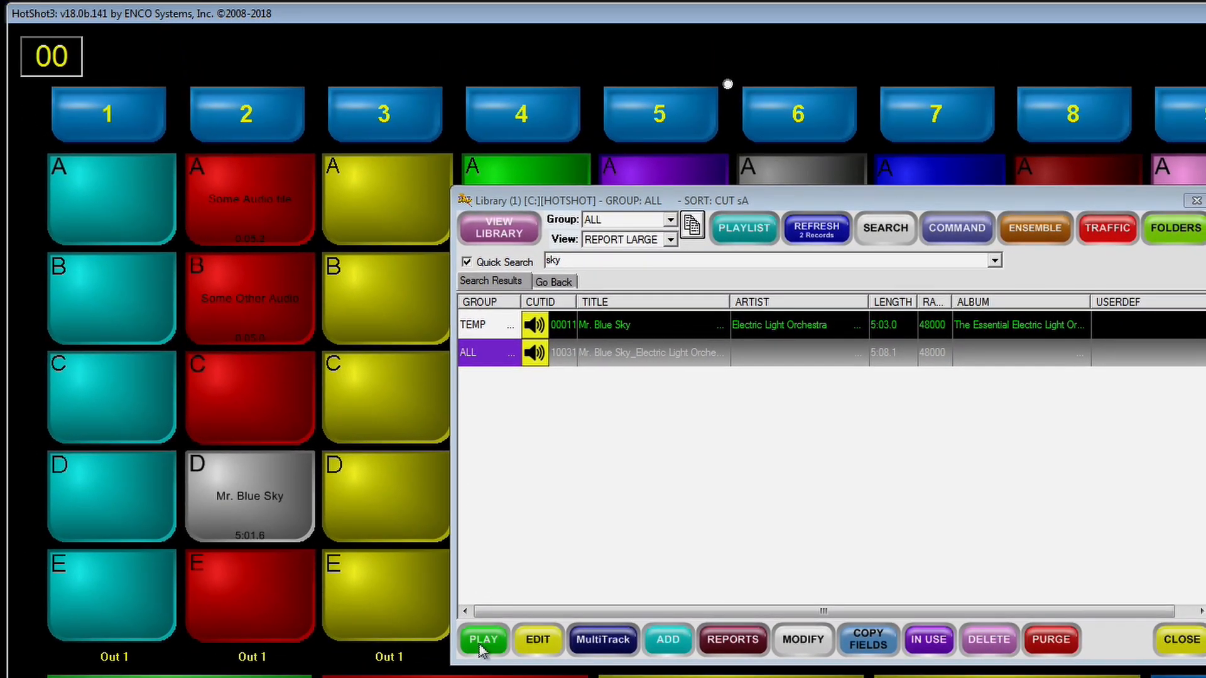
pyautogui.click(480, 643)
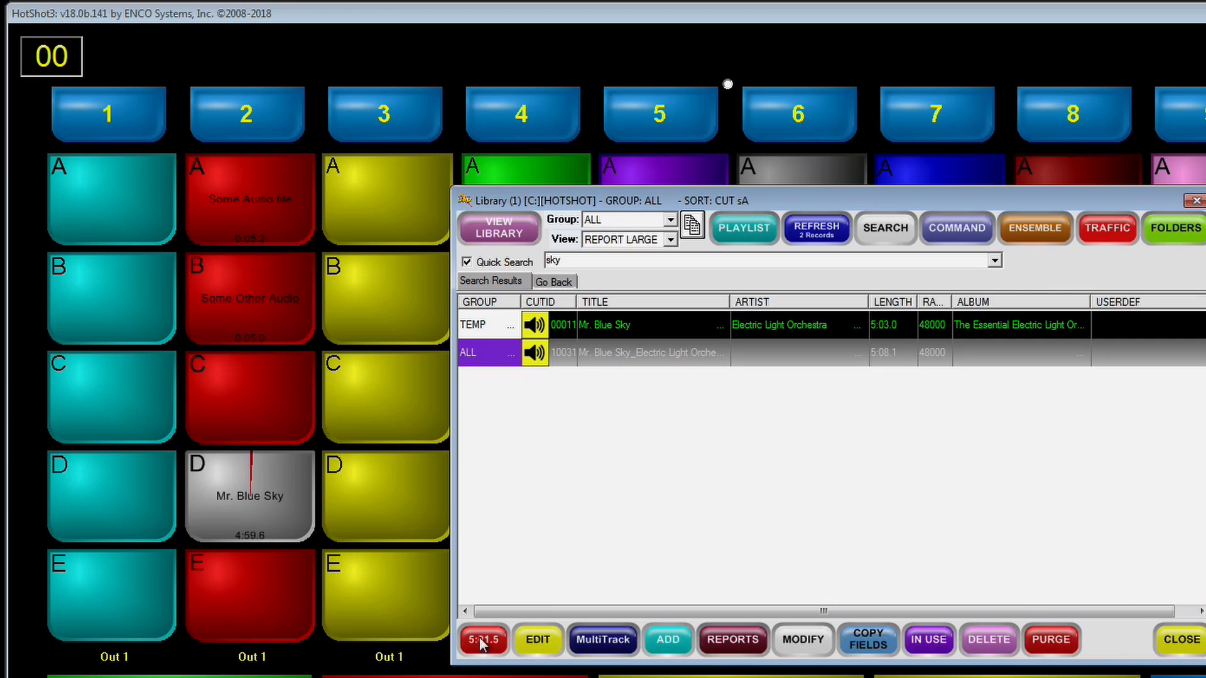
pyautogui.click(482, 643)
# Step: Open Mr. Blue Sky in the audio editor and move its head marker to a start of about 1.8 seconds
pyautogui.click(538, 647)
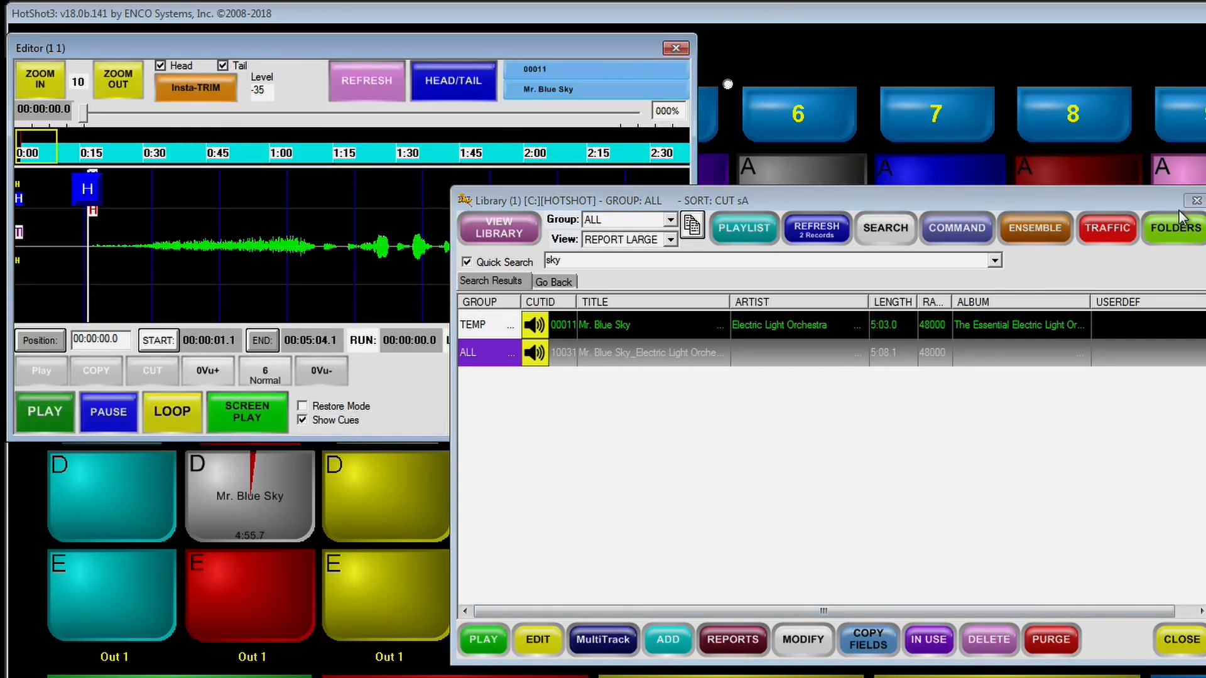
pyautogui.click(1195, 201)
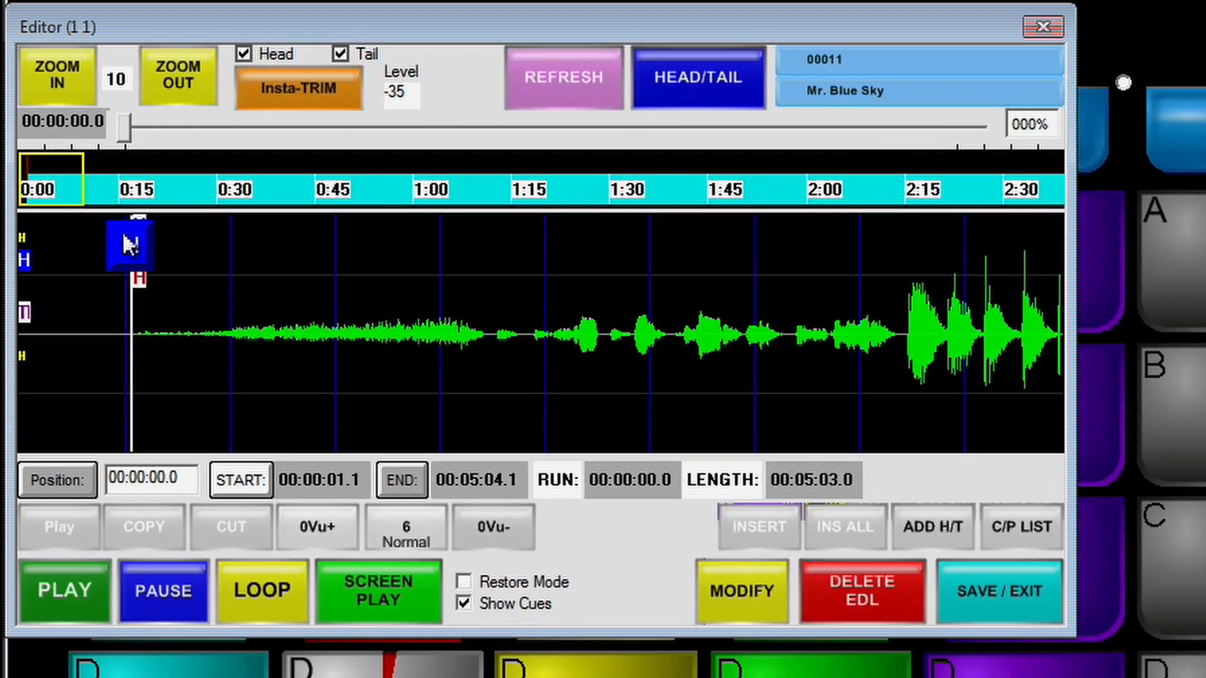
pyautogui.moveTo(130, 245)
pyautogui.mouseDown()
pyautogui.moveTo(405, 244)
pyautogui.moveTo(199, 244)
pyautogui.mouseUp()
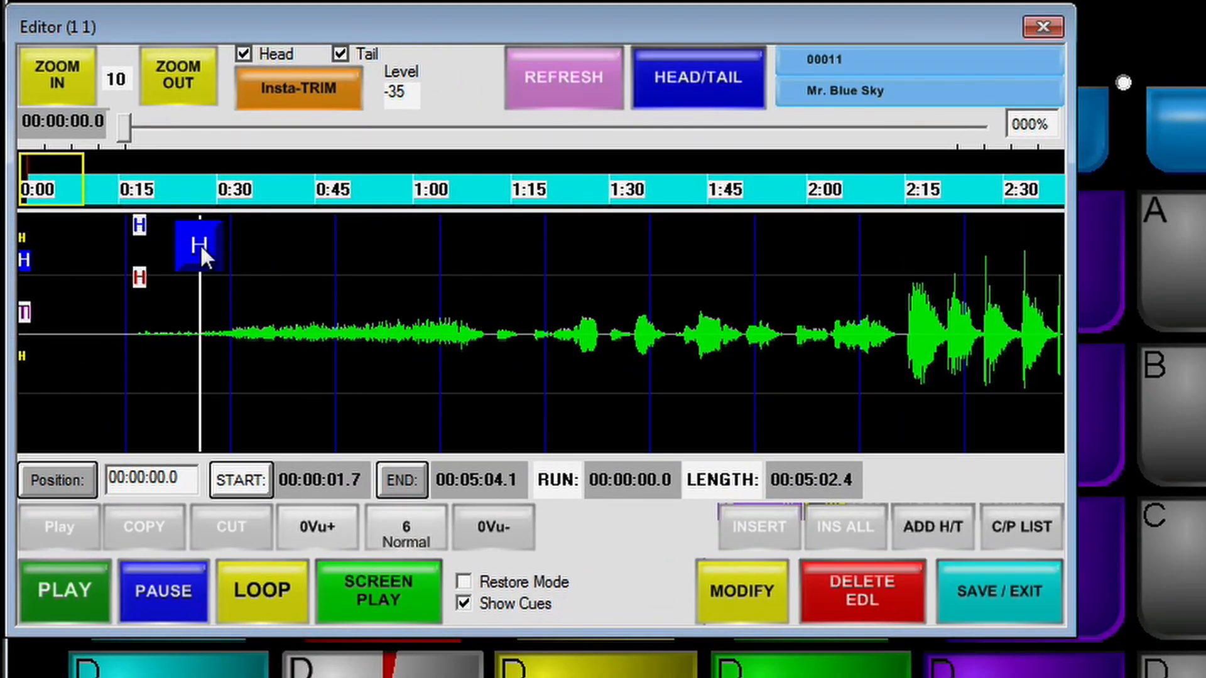
pyautogui.click(178, 69)
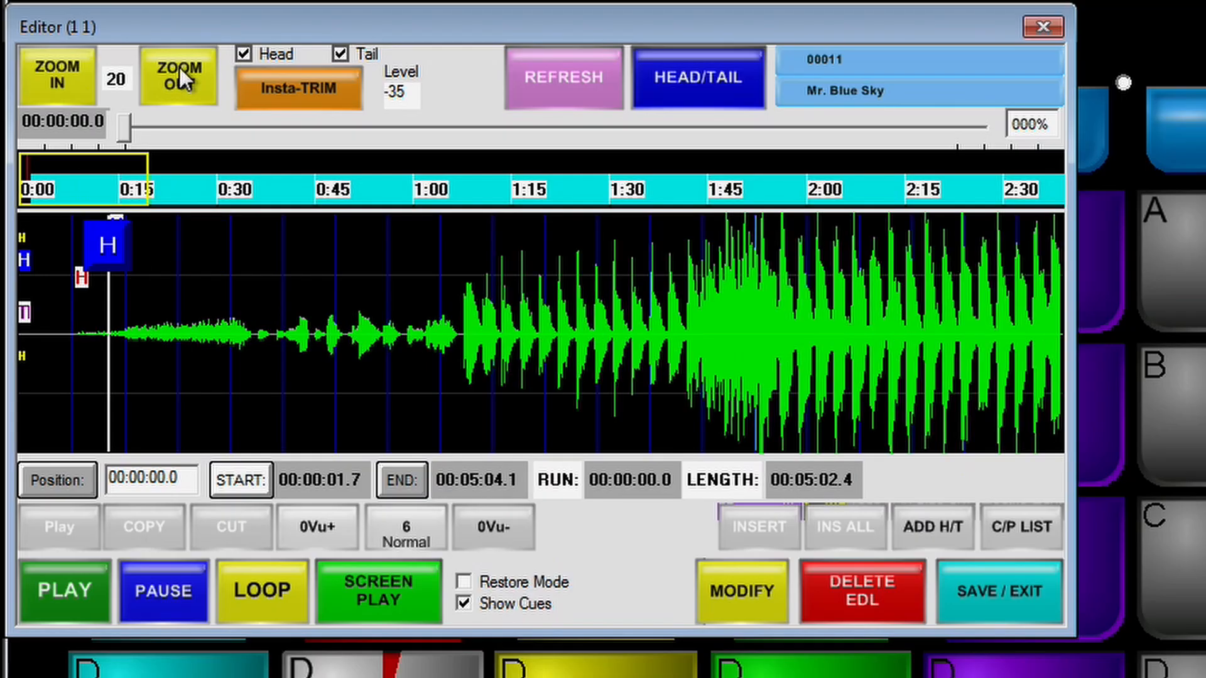
pyautogui.click(179, 85)
pyautogui.moveTo(66, 234); pyautogui.dragTo(68, 234)
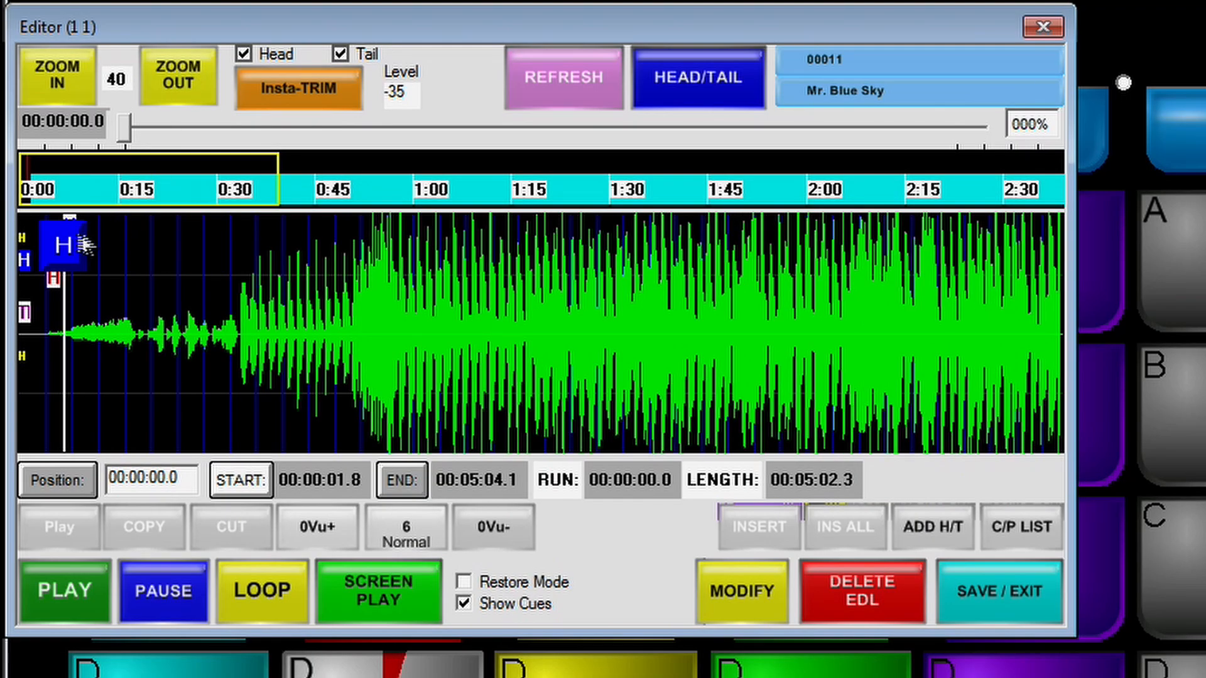
# Step: Move Mr. Blue Sky's tail marker to an end of about 5:03.6 and save the edit
pyautogui.click(402, 480)
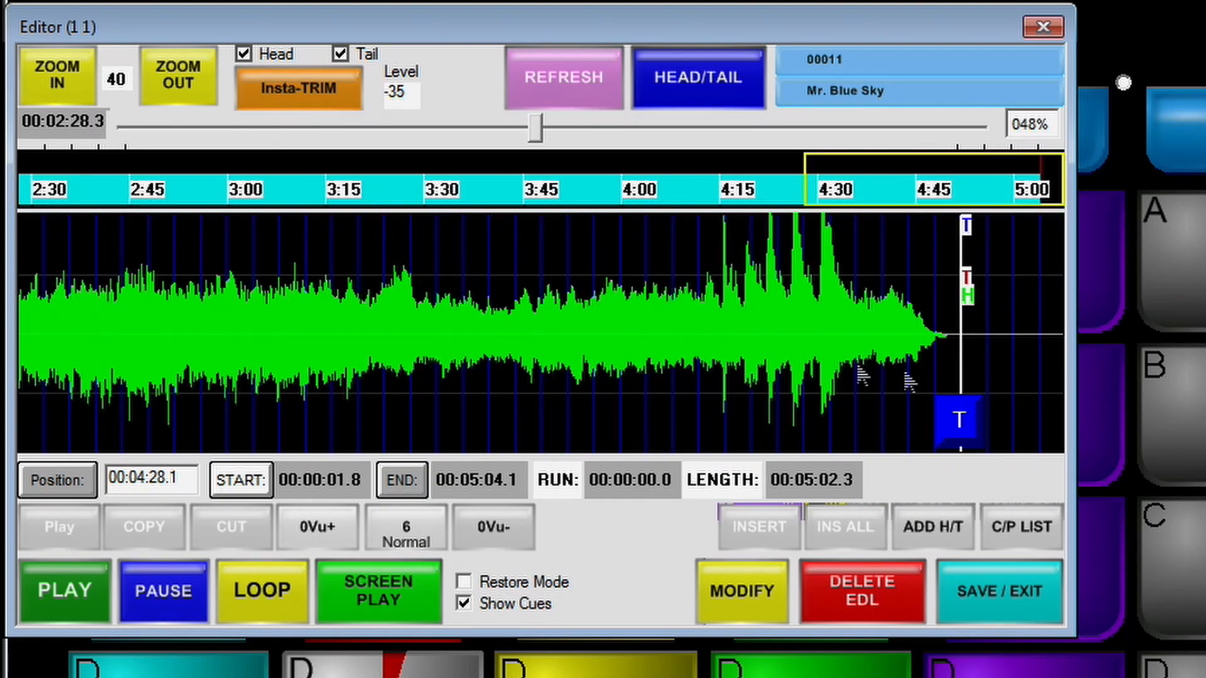
pyautogui.moveTo(974, 411); pyautogui.dragTo(947, 415)
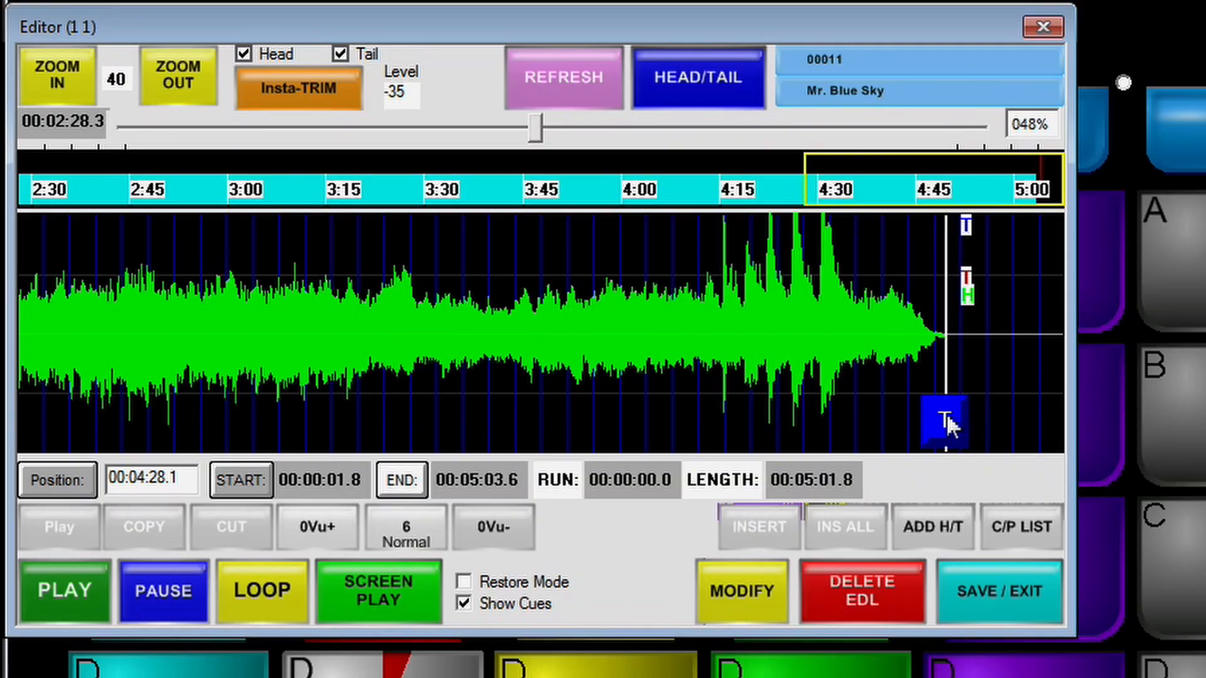
pyautogui.click(934, 565)
pyautogui.click(516, 229)
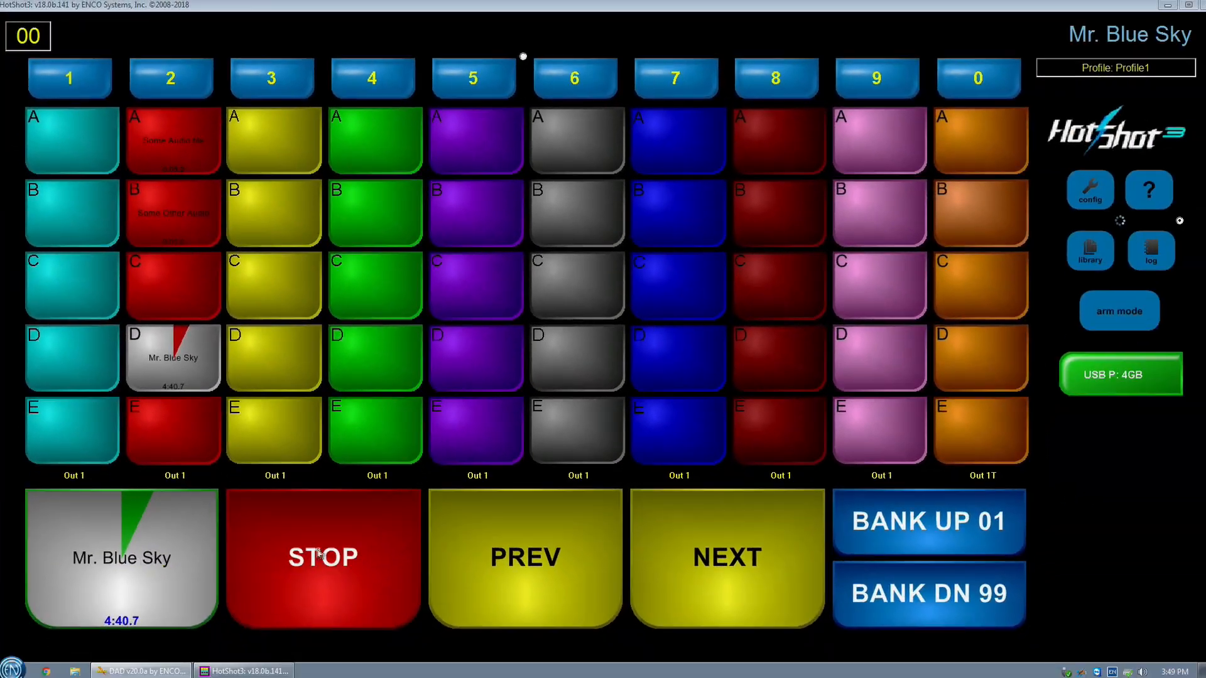
# Step: Stop Mr. Blue Sky and play it again from the beginning
pyautogui.click(284, 652)
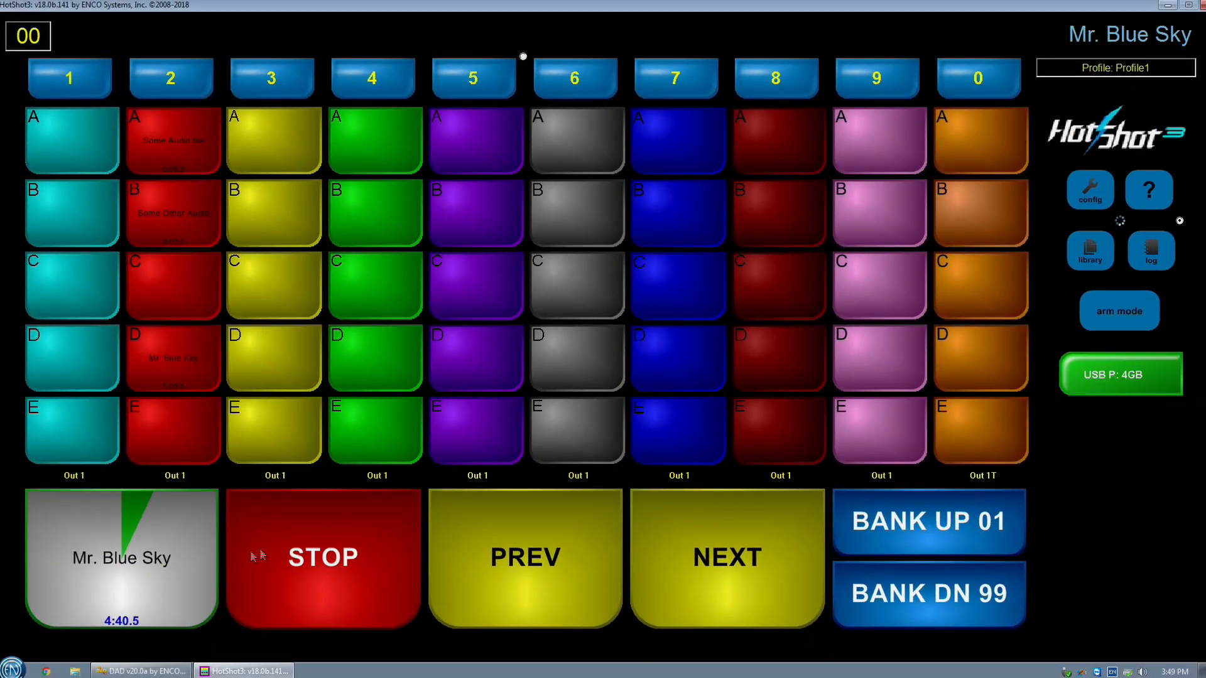
pyautogui.click(121, 558)
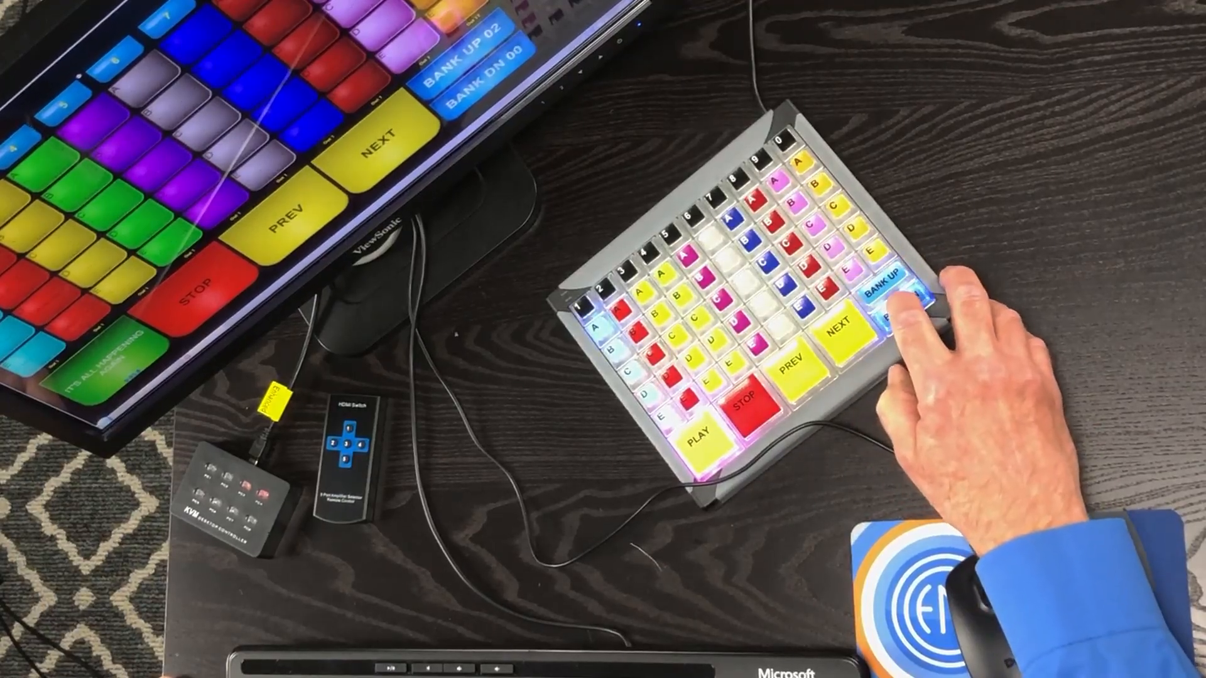
pyautogui.click(174, 388)
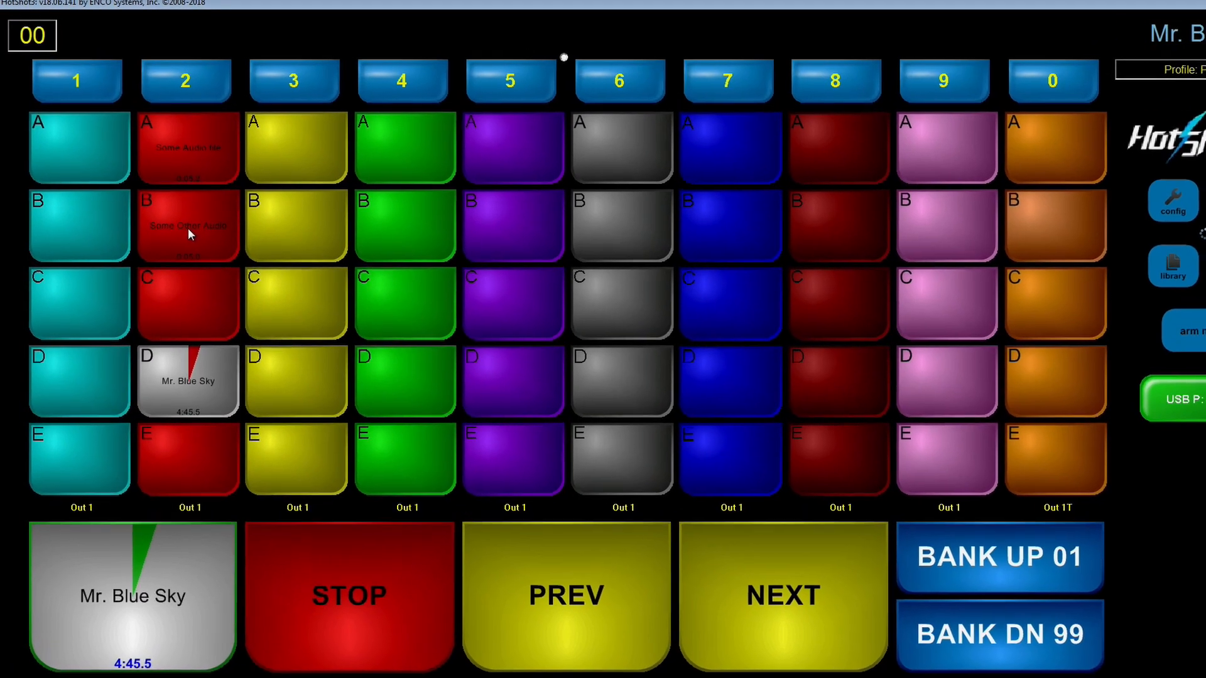
# Step: Edit Some Other Audio from its button, moving the head marker to a start of about 0.7 seconds, and save the edit
pyautogui.rightClick(173, 218)
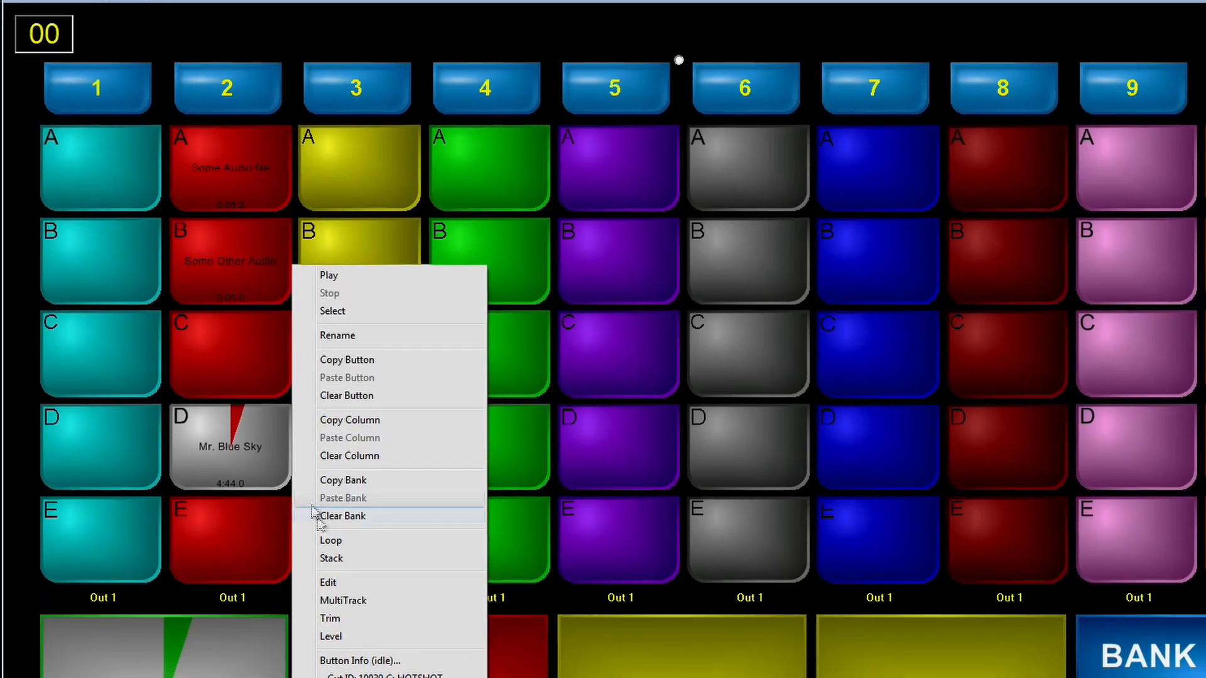
pyautogui.click(295, 525)
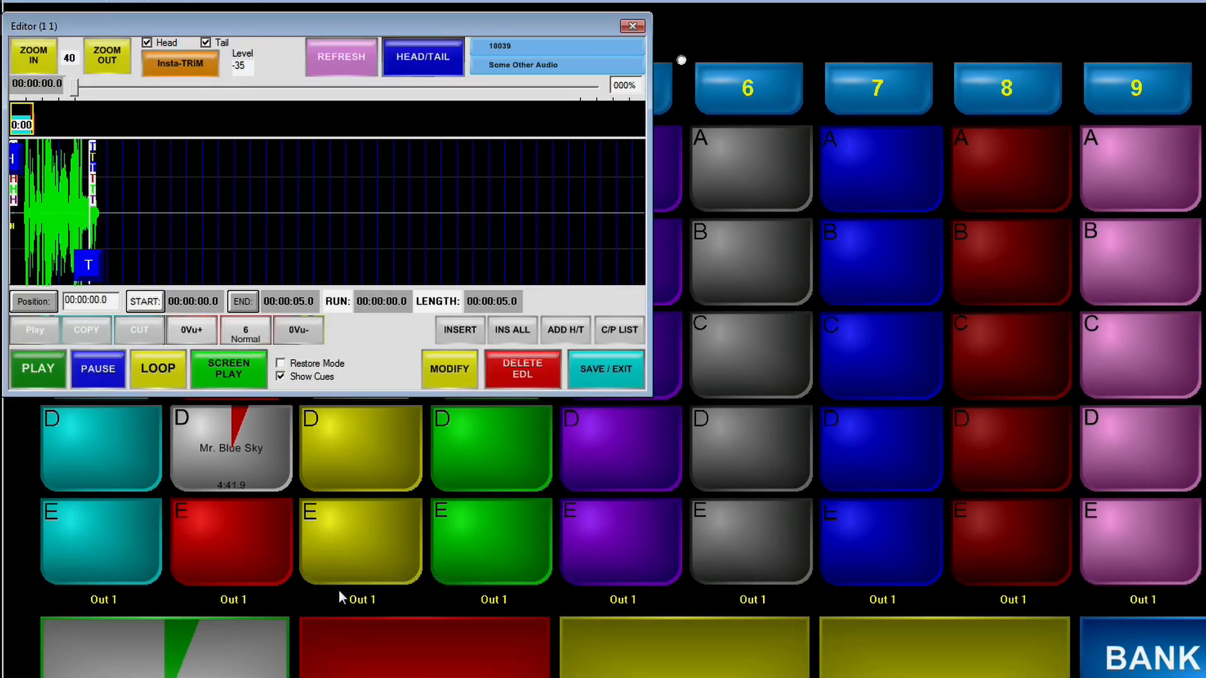
pyautogui.click(50, 57)
pyautogui.click(50, 56)
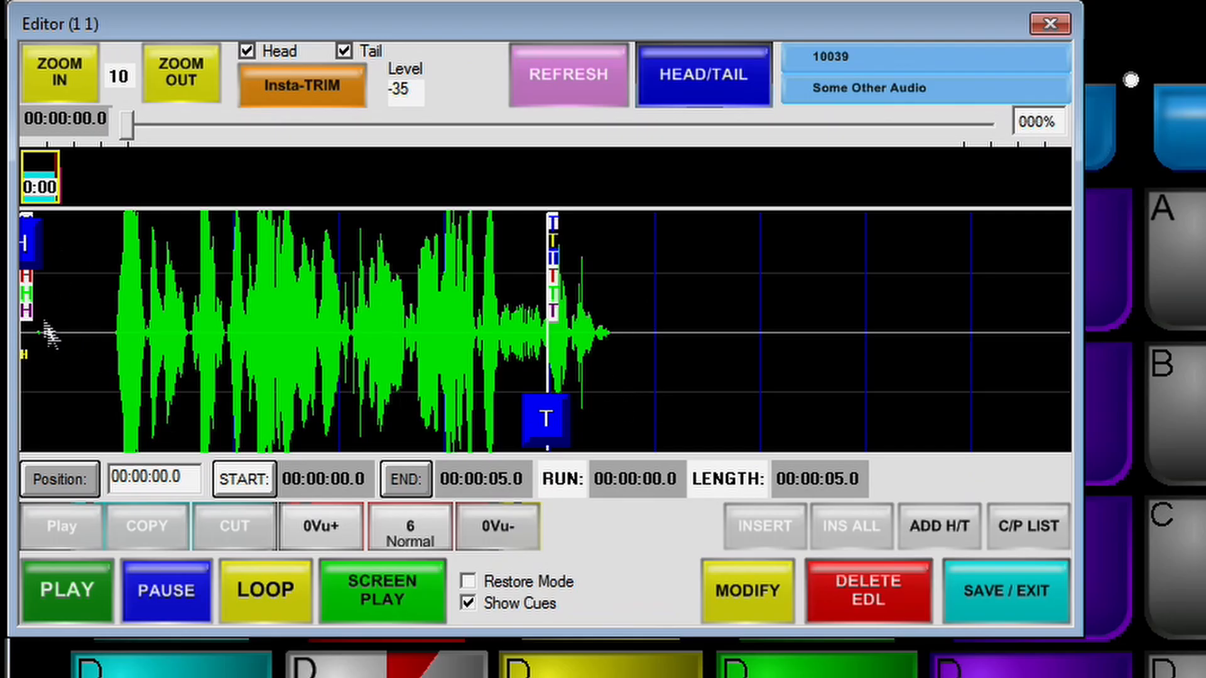
pyautogui.moveTo(23, 253); pyautogui.dragTo(95, 251)
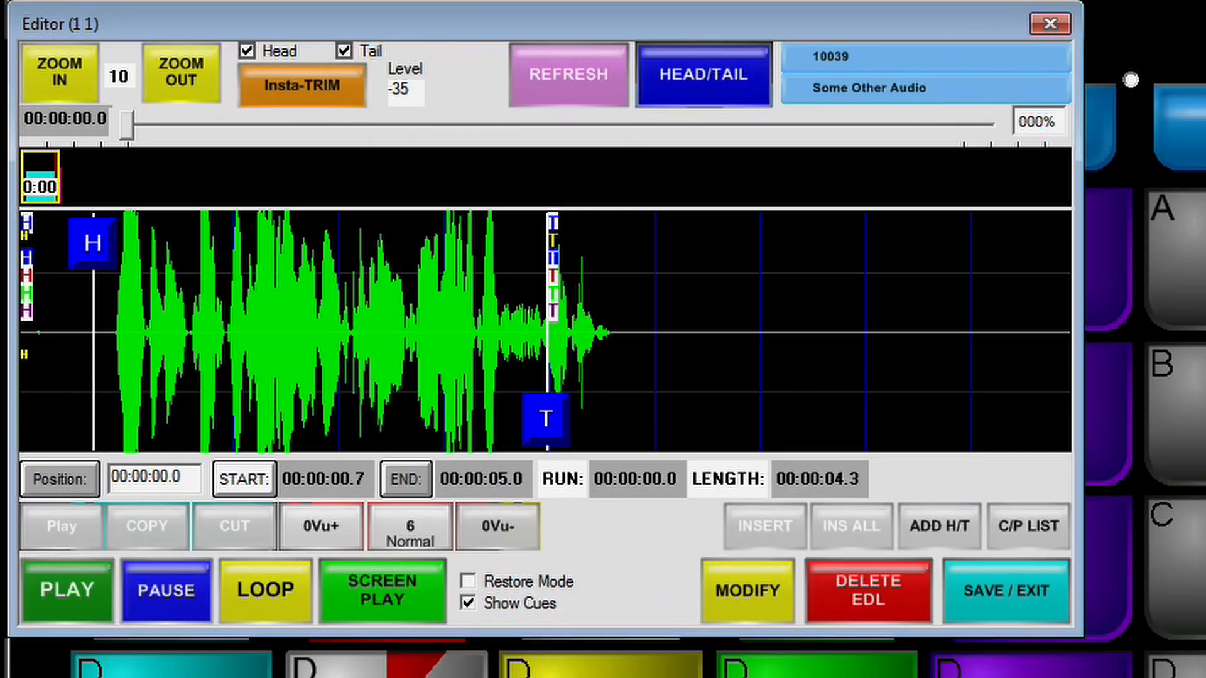
pyautogui.click(995, 587)
pyautogui.click(644, 414)
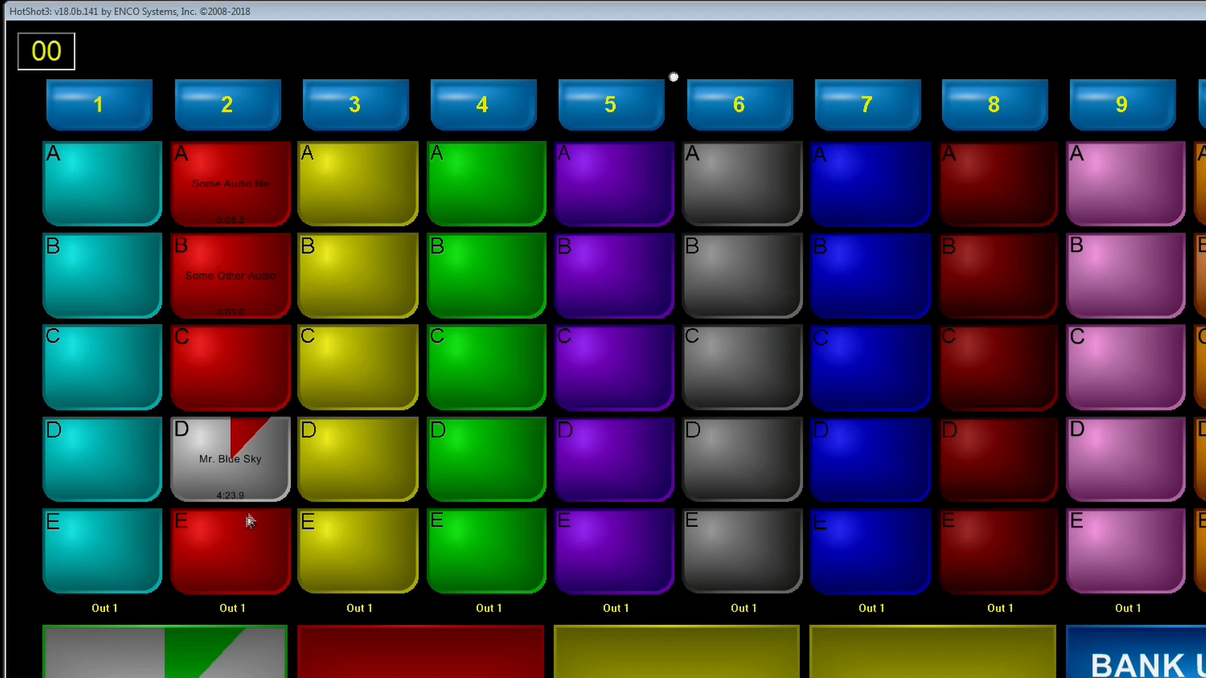
# Step: Apply the automatic Trim to the Some Other Audio button and select that button
pyautogui.rightClick(227, 279)
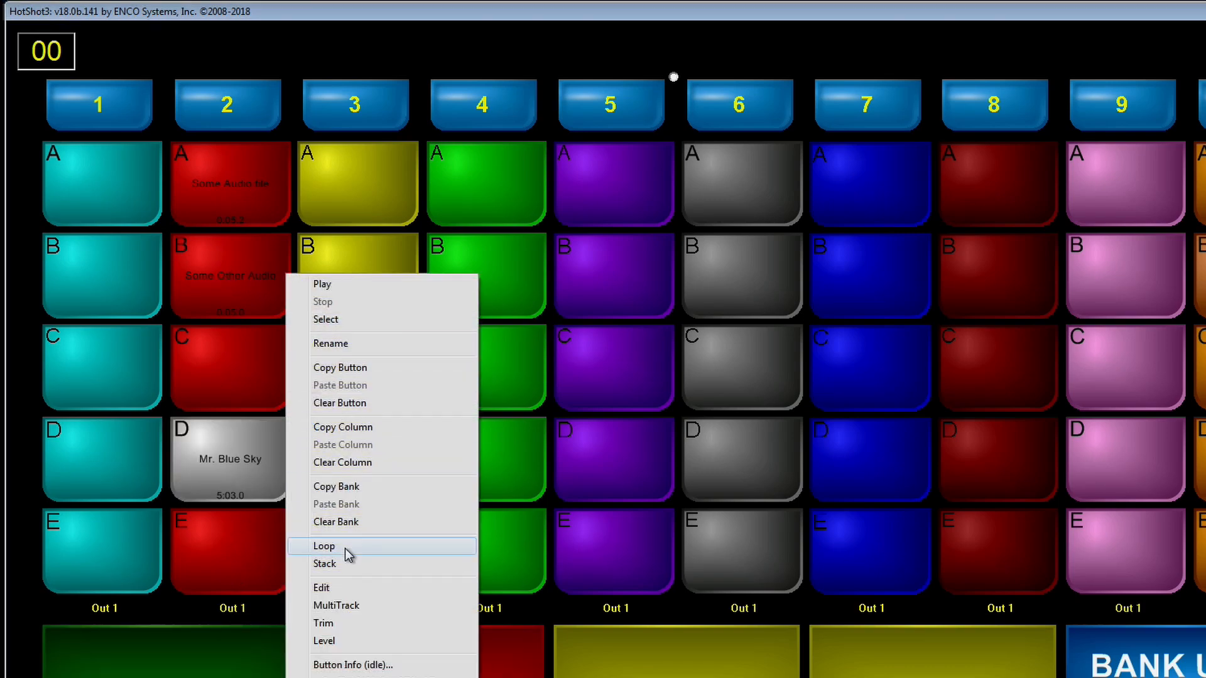
pyautogui.click(324, 624)
pyautogui.click(213, 294)
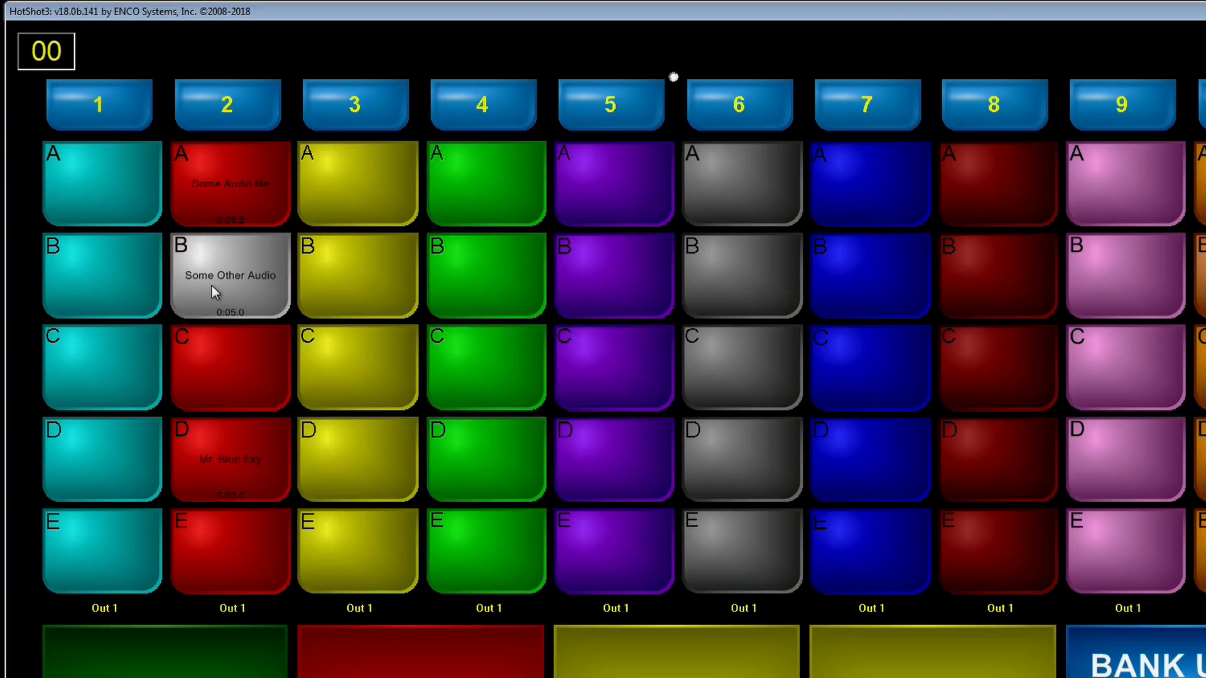
# Step: Open Some Other Audio in the editor to check its head and tail markers, then save and exit
pyautogui.rightClick(219, 301)
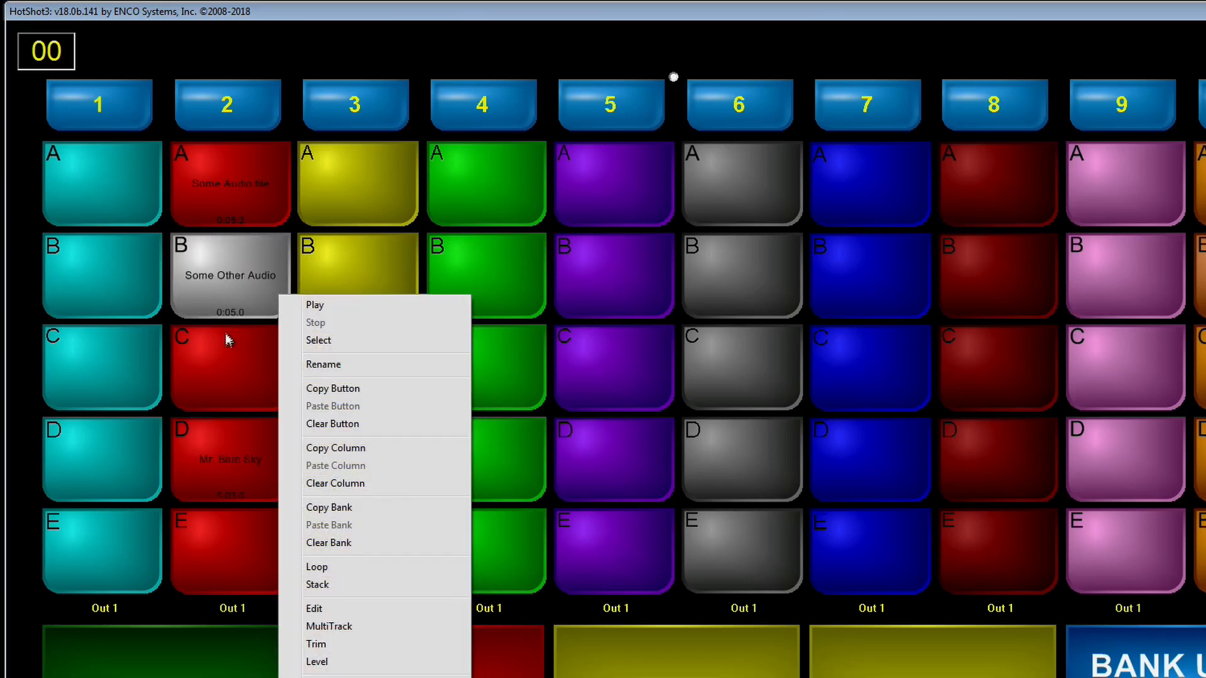
pyautogui.click(315, 610)
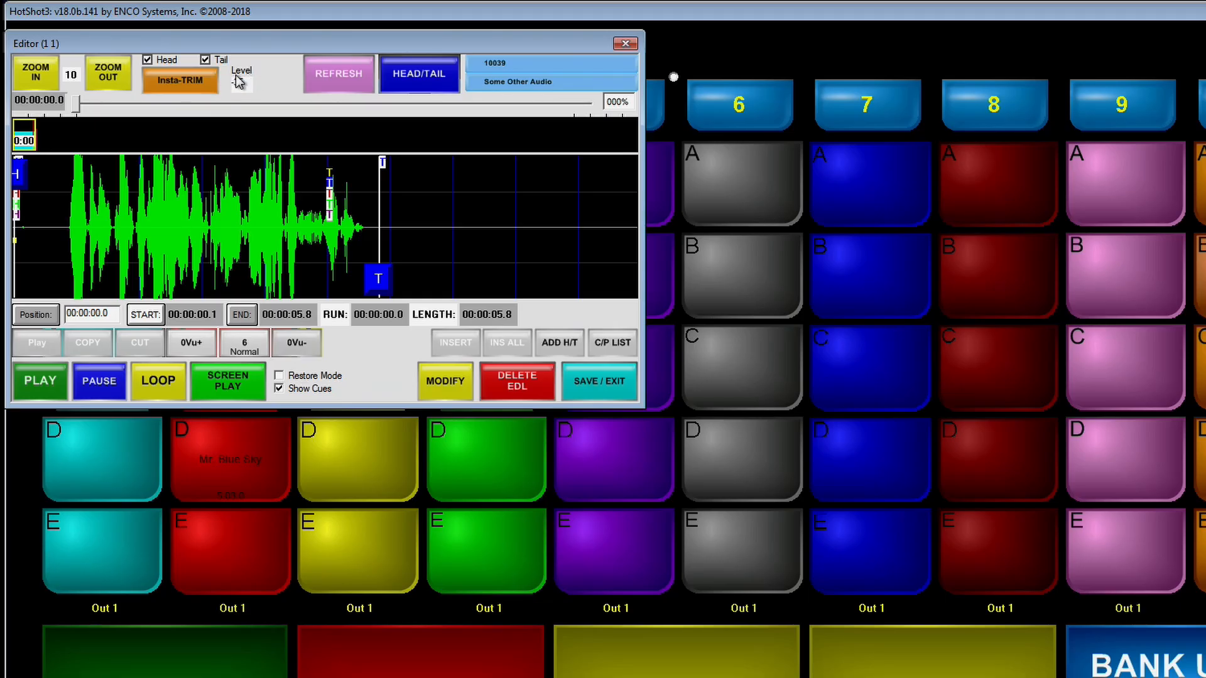
pyautogui.click(598, 384)
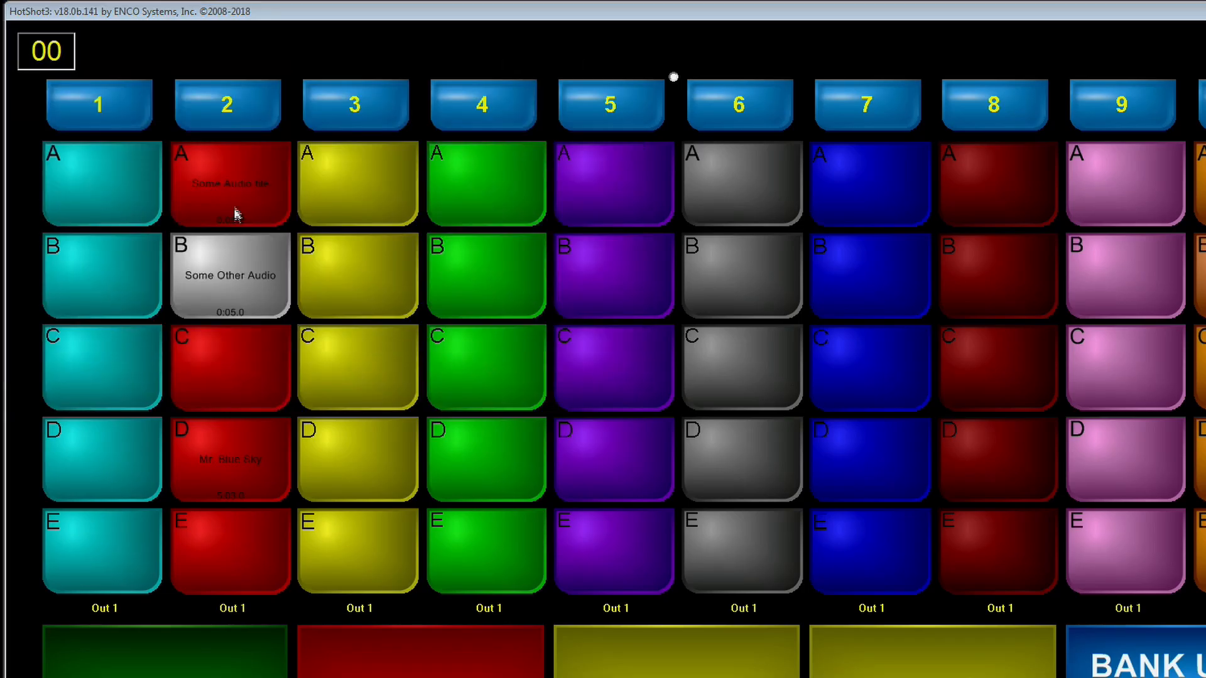
# Step: Select the Some Audio file button in column 2 and open its cut in the editor
pyautogui.click(218, 190)
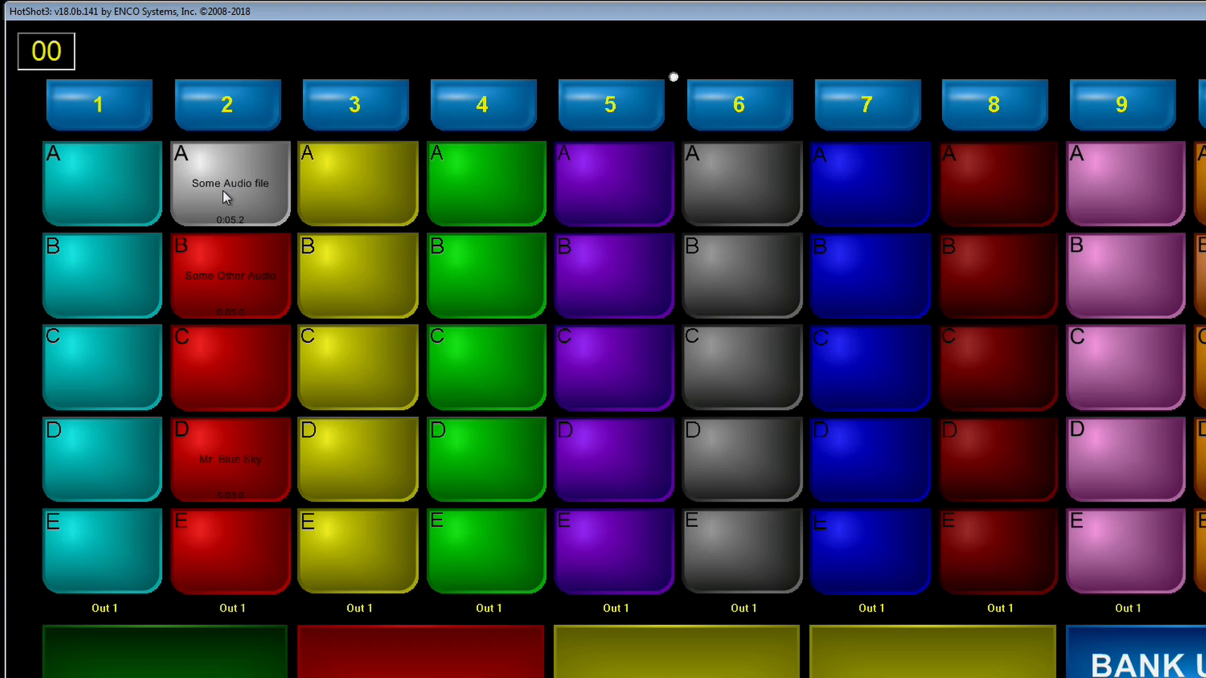
pyautogui.rightClick(224, 191)
pyautogui.click(334, 510)
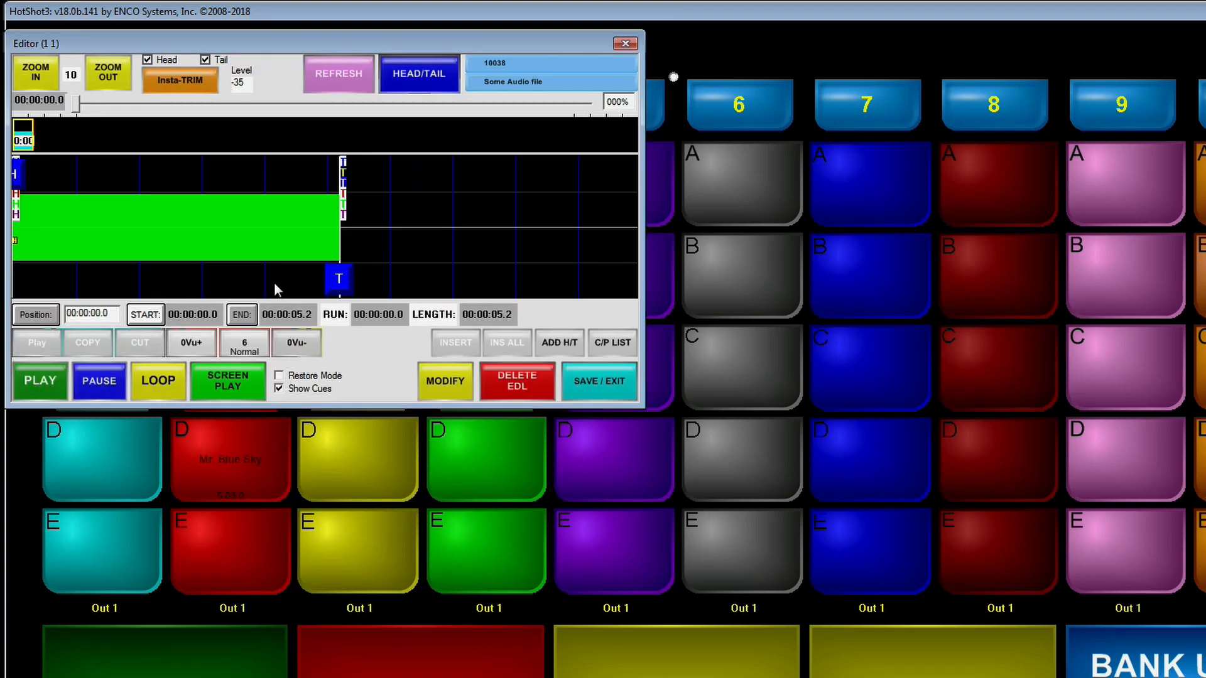
# Step: Save the Some Audio file cut and exit the editor
pyautogui.click(597, 388)
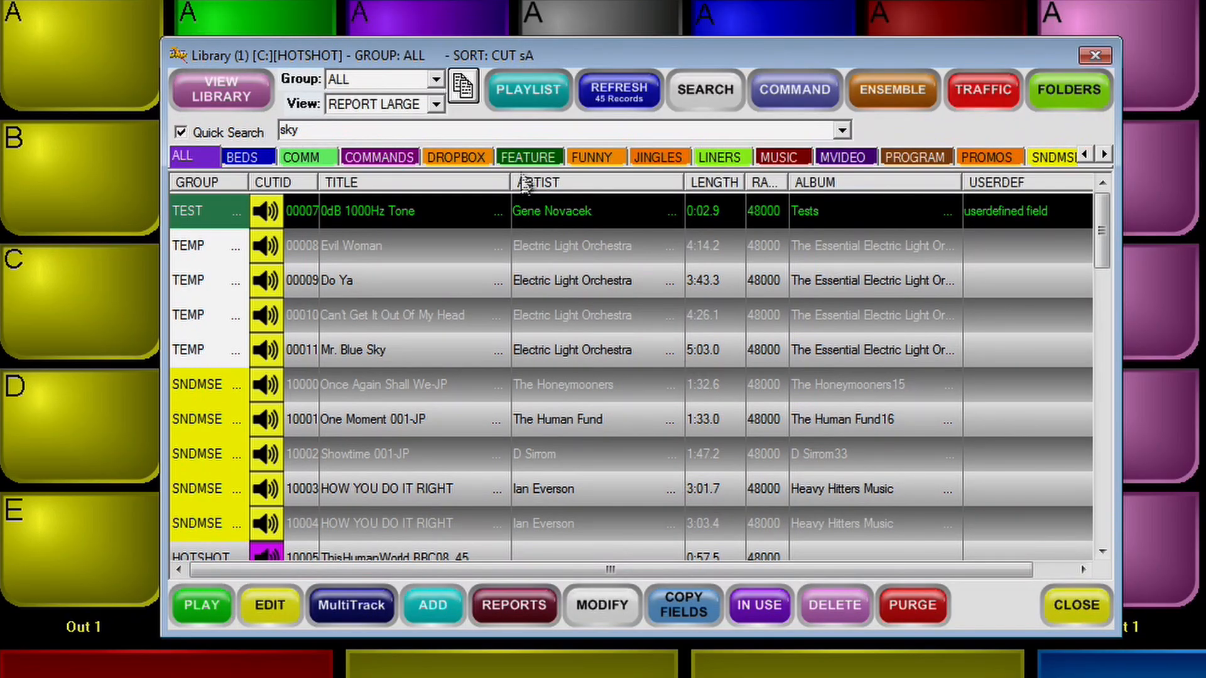
# Step: Sort the HOTSHOT library's cuts by length, alternating between longest first and shortest first and ending with longest first
pyautogui.click(716, 183)
pyautogui.click(714, 181)
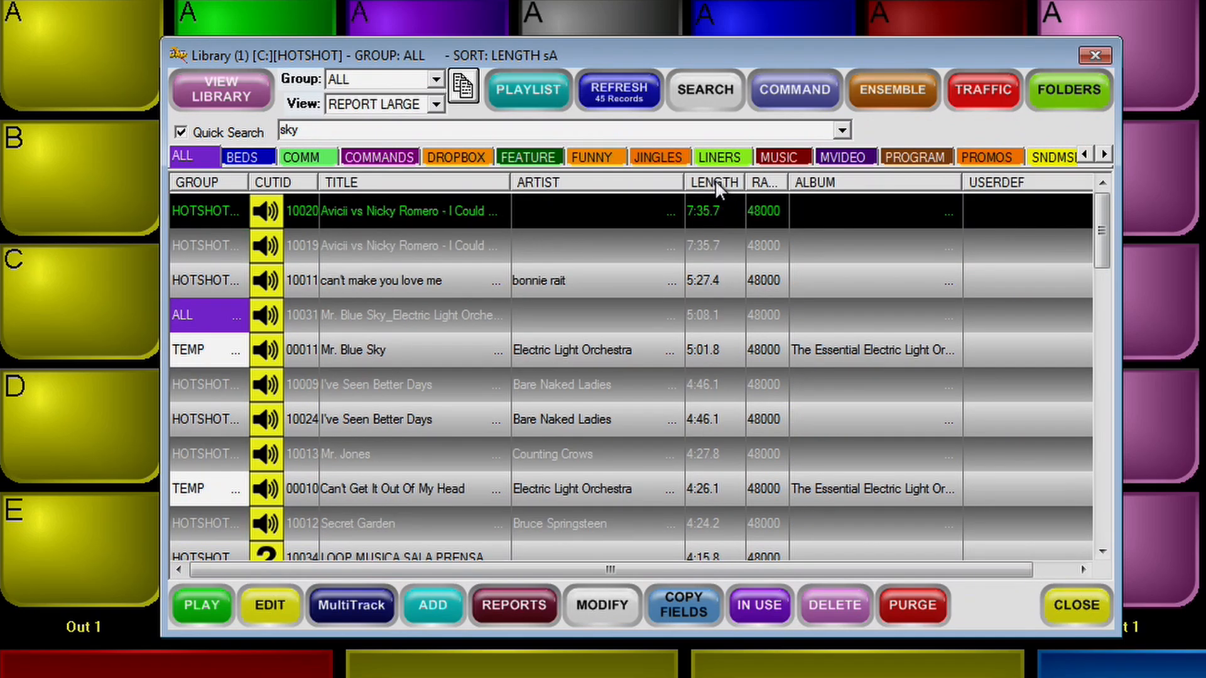
pyautogui.click(715, 182)
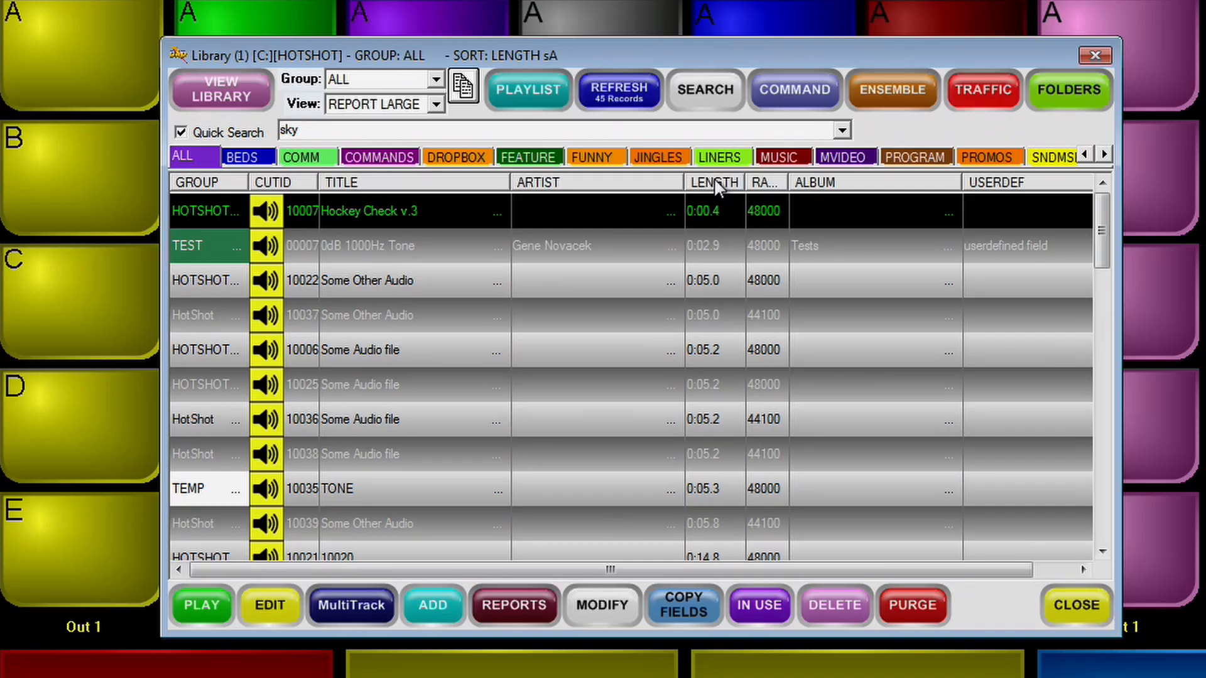
pyautogui.click(716, 184)
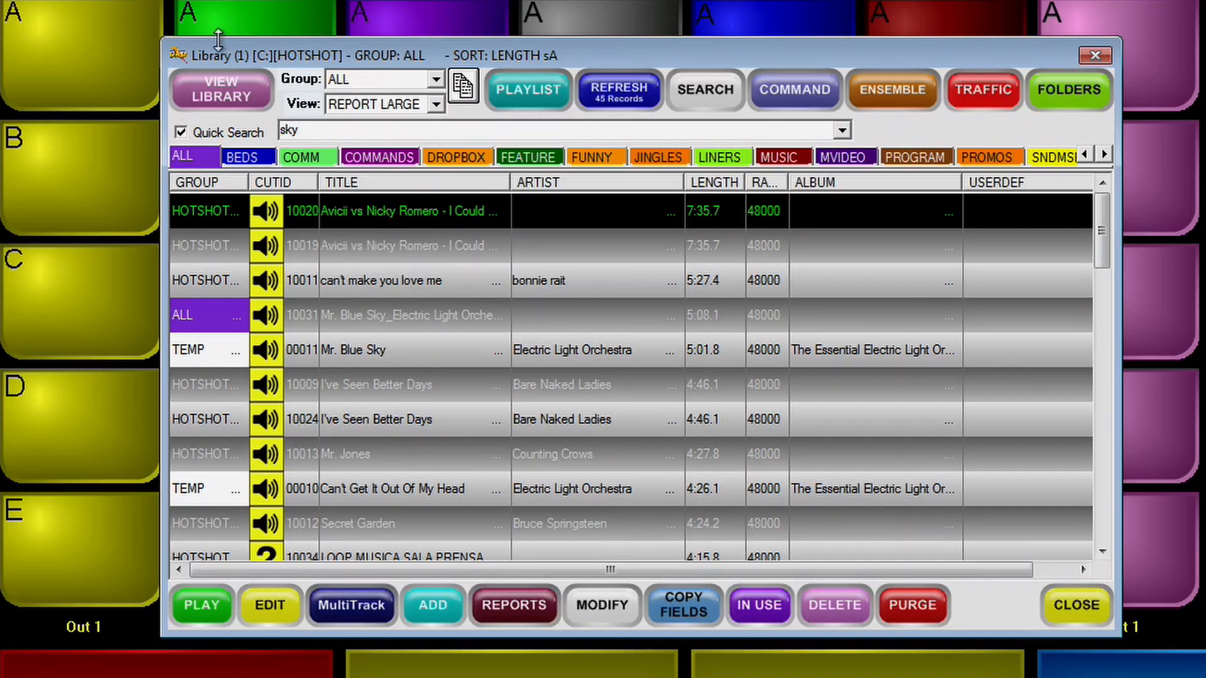
# Step: View the list of available libraries, then close it and the library window without switching libraries
pyautogui.click(201, 100)
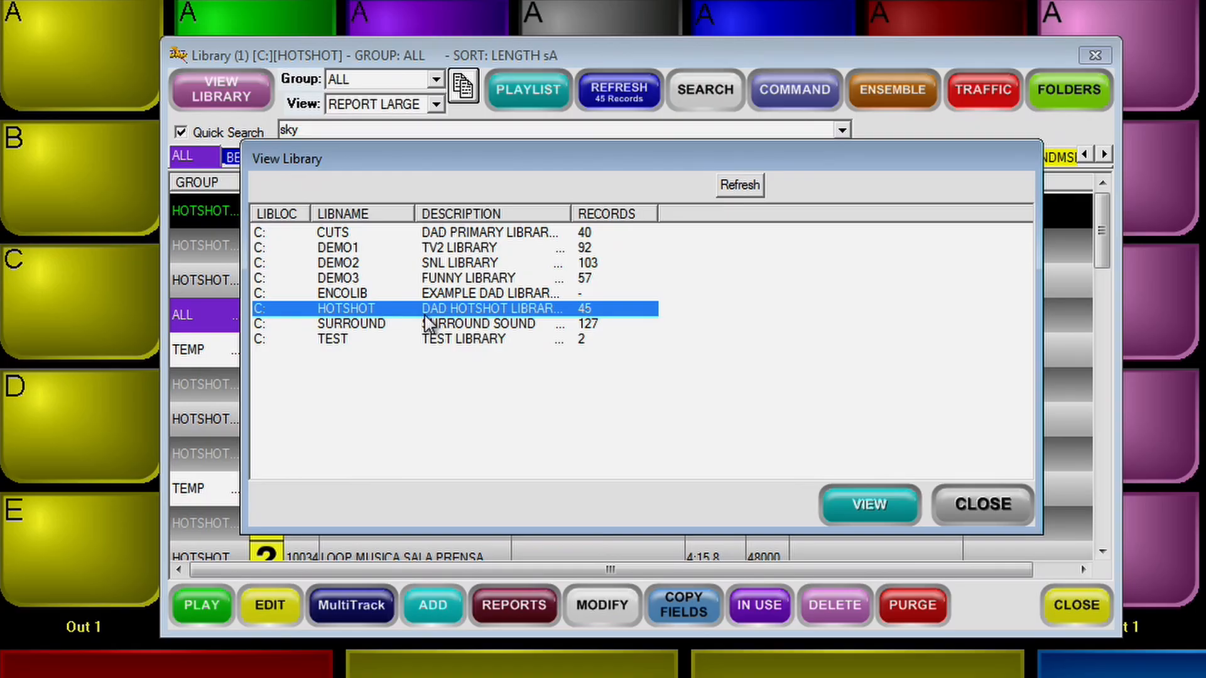
pyautogui.click(982, 502)
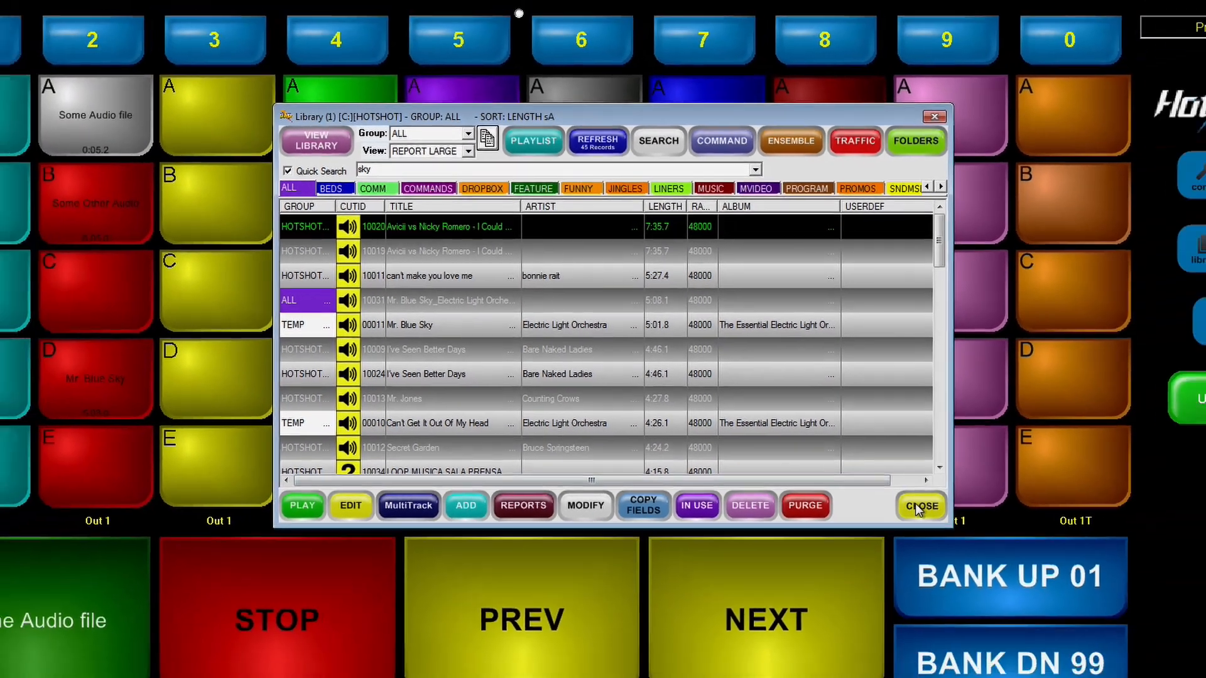
pyautogui.click(1003, 568)
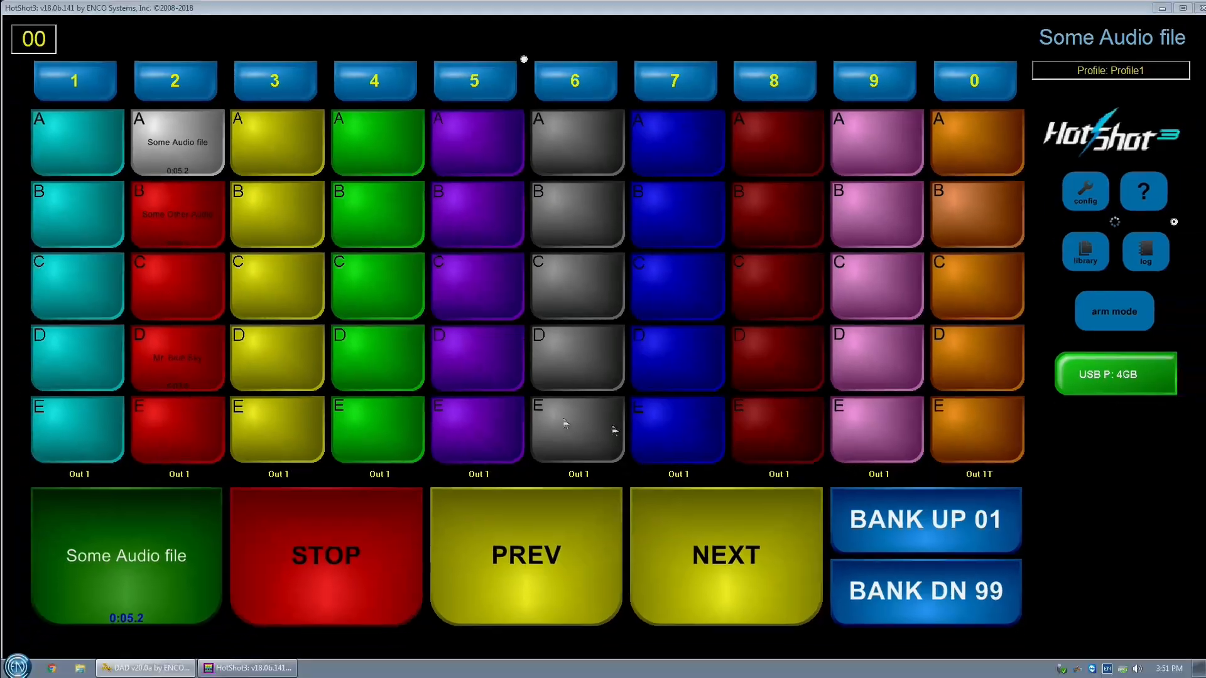